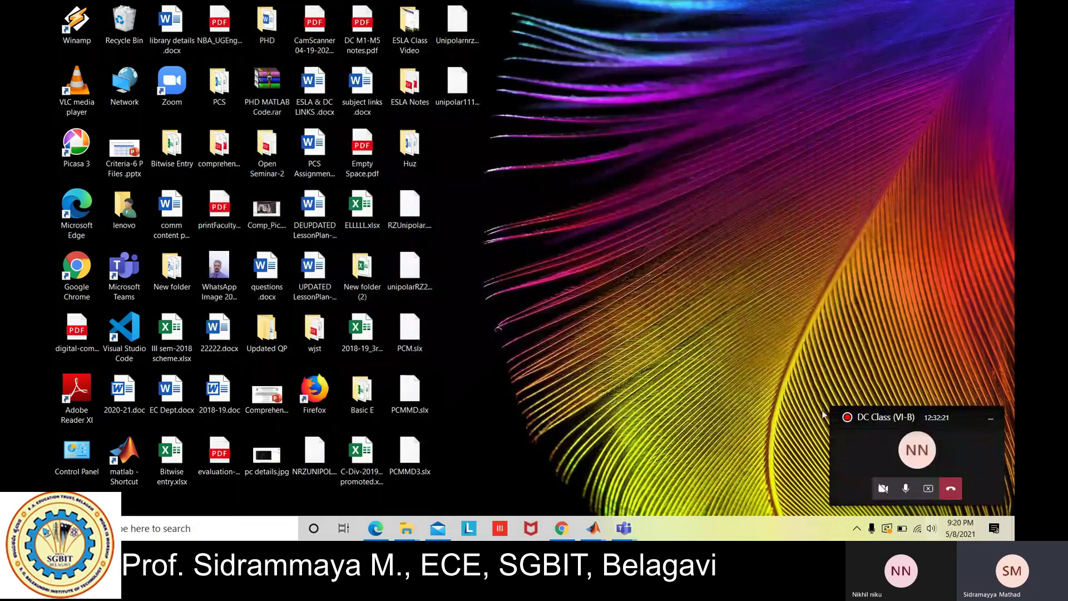
Step: Minimise the Teams call window, switch to Empty Space.pdf in Edge and go to the blank page 2
click(990, 424)
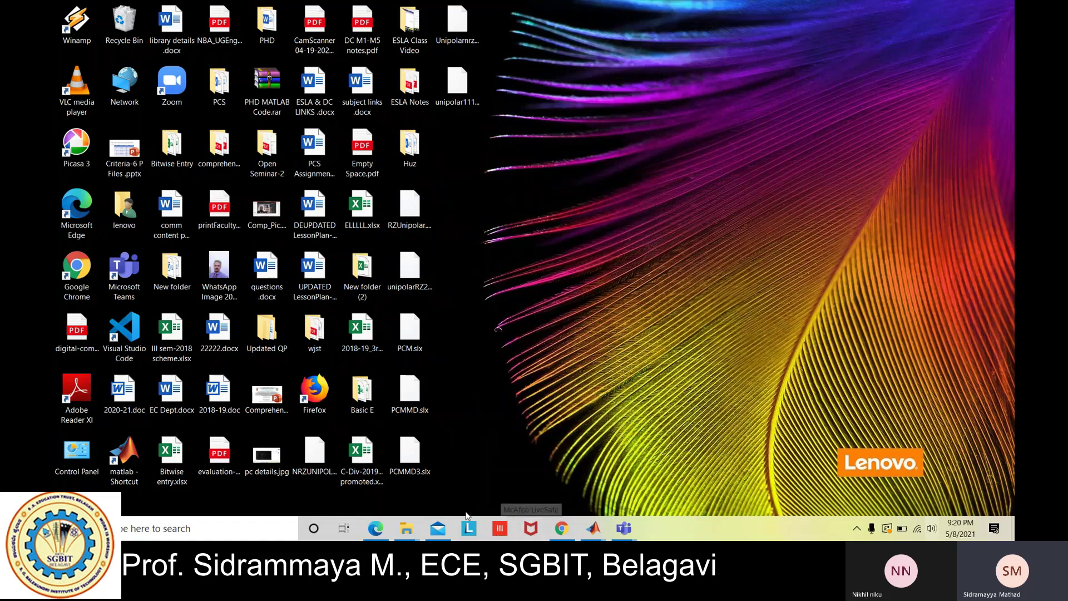
click(375, 529)
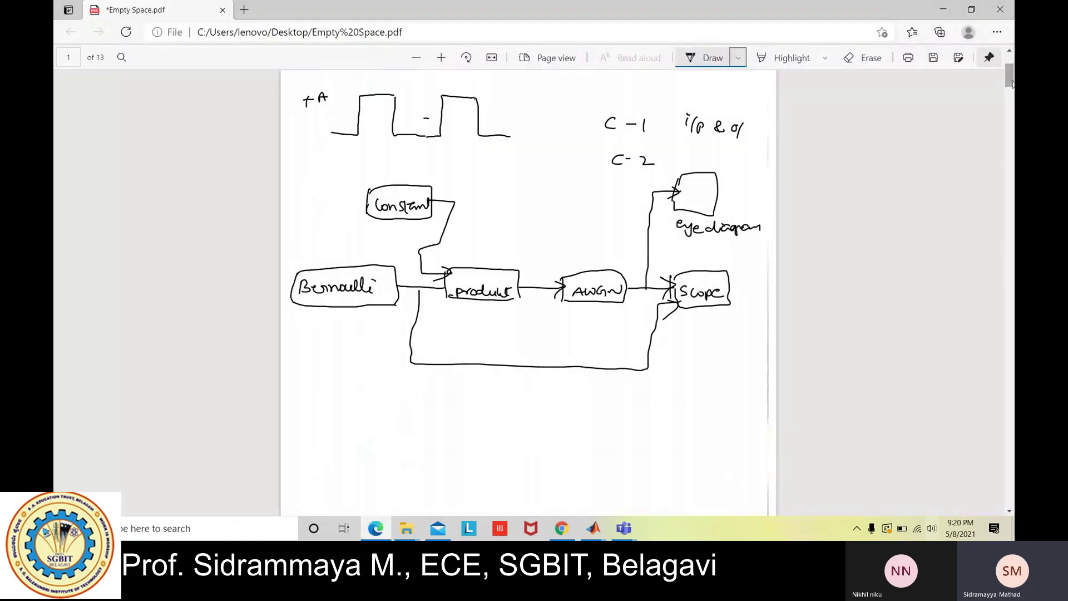
drag(1012, 84, 1013, 105)
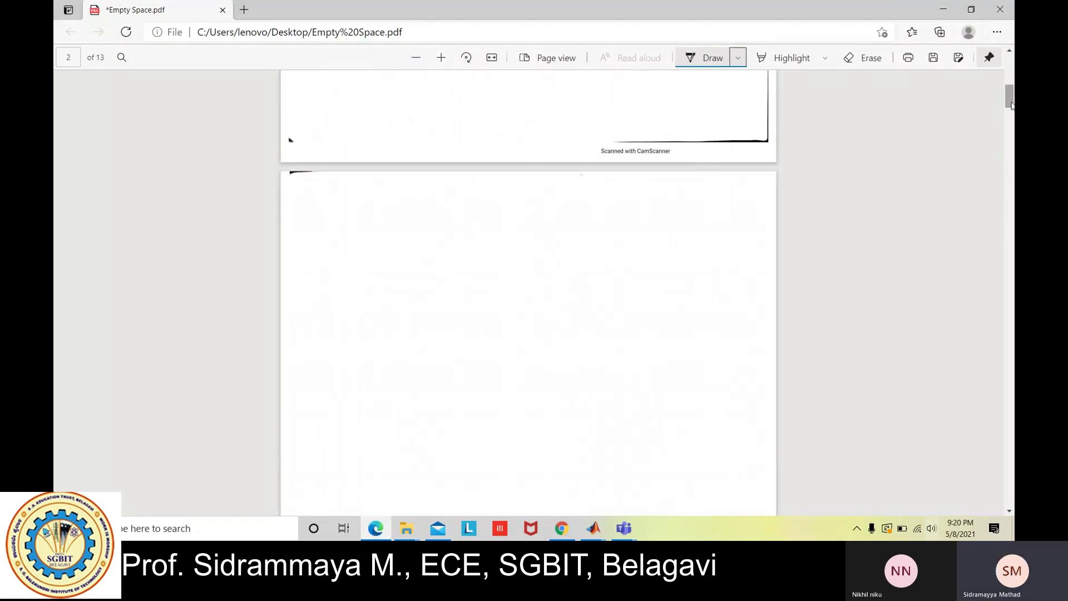
Step: With the Draw pen, handwrite the double-underlined heading "unipolar NRZ" near the start of the blank page
click(713, 59)
click(738, 58)
click(607, 108)
click(416, 324)
drag(329, 234, 374, 245)
mouse_move(382, 234)
mouse_down()
mouse_move(380, 245)
mouse_move(423, 234)
mouse_move(445, 247)
mouse_up()
drag(341, 257, 447, 261)
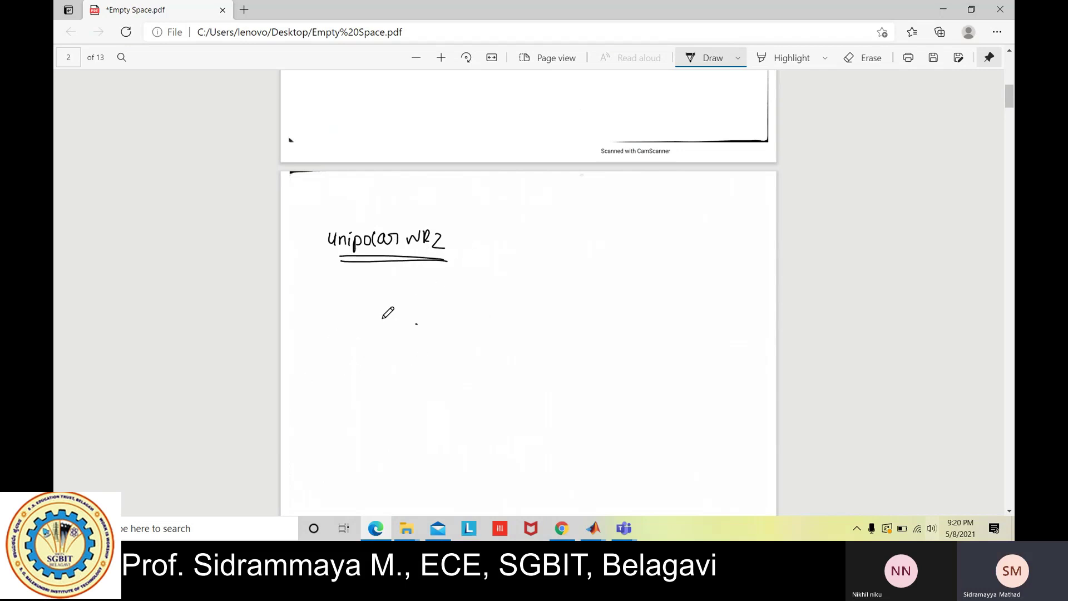
Step: Write the bits 1 0 1 0 under the heading and sketch their two-pulse waveform with the level +A
mouse_move(413, 287)
mouse_down()
mouse_move(413, 299)
mouse_move(501, 286)
mouse_up()
mouse_move(353, 367)
mouse_down()
mouse_move(370, 367)
mouse_move(383, 334)
mouse_move(425, 329)
mouse_up()
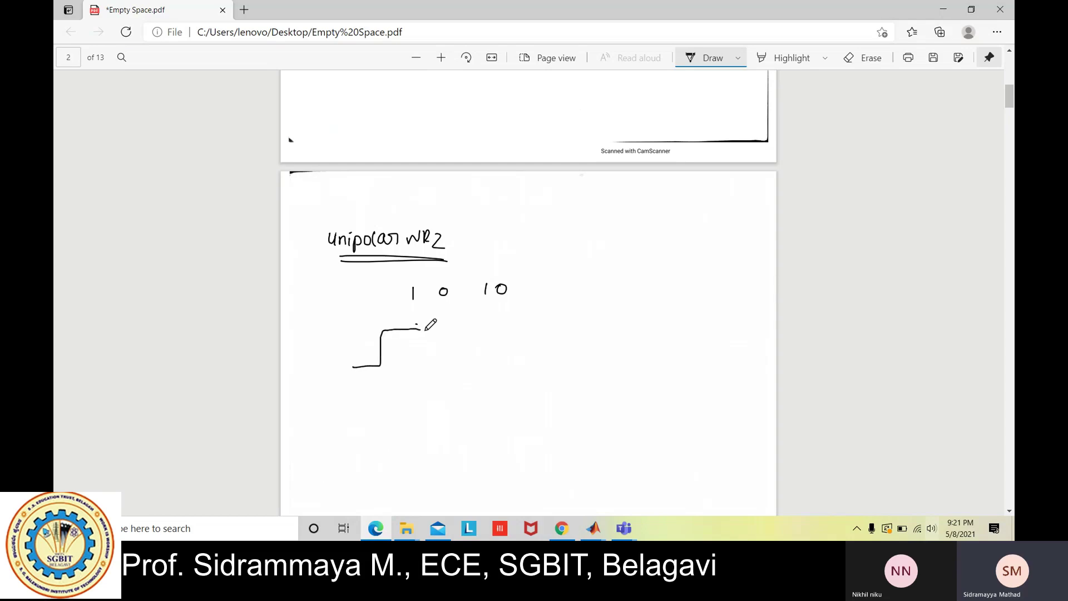
mouse_move(344, 333)
mouse_down()
mouse_move(344, 346)
mouse_move(362, 339)
mouse_move(464, 367)
mouse_move(470, 327)
mouse_move(512, 323)
mouse_move(512, 365)
mouse_up()
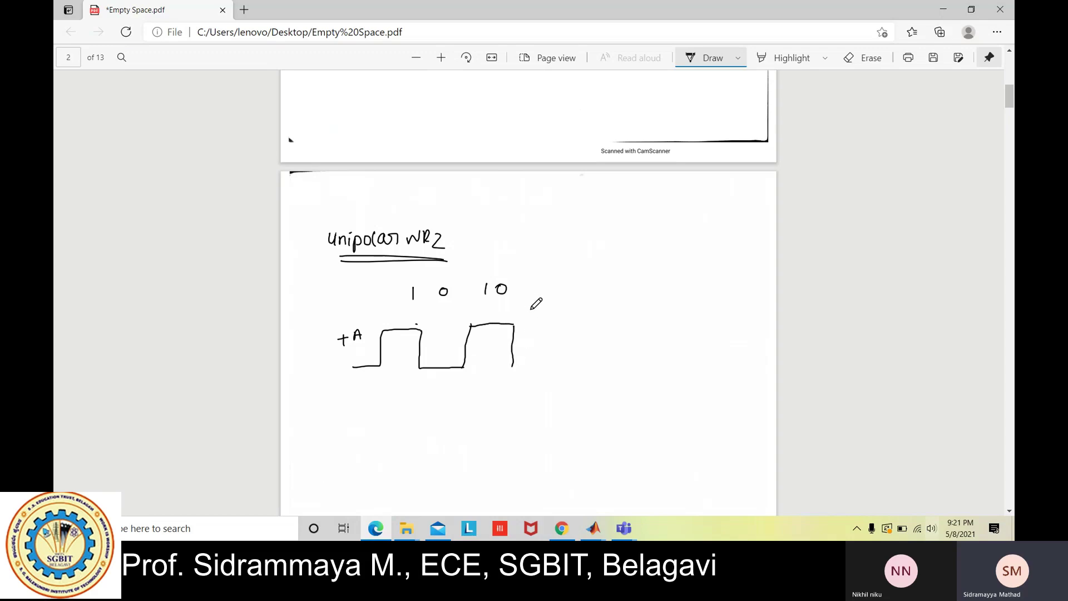
drag(515, 366, 566, 367)
Step: Handwrite the underlined heading "Block diagram" below the waveform
scroll(528, 341, down, 3)
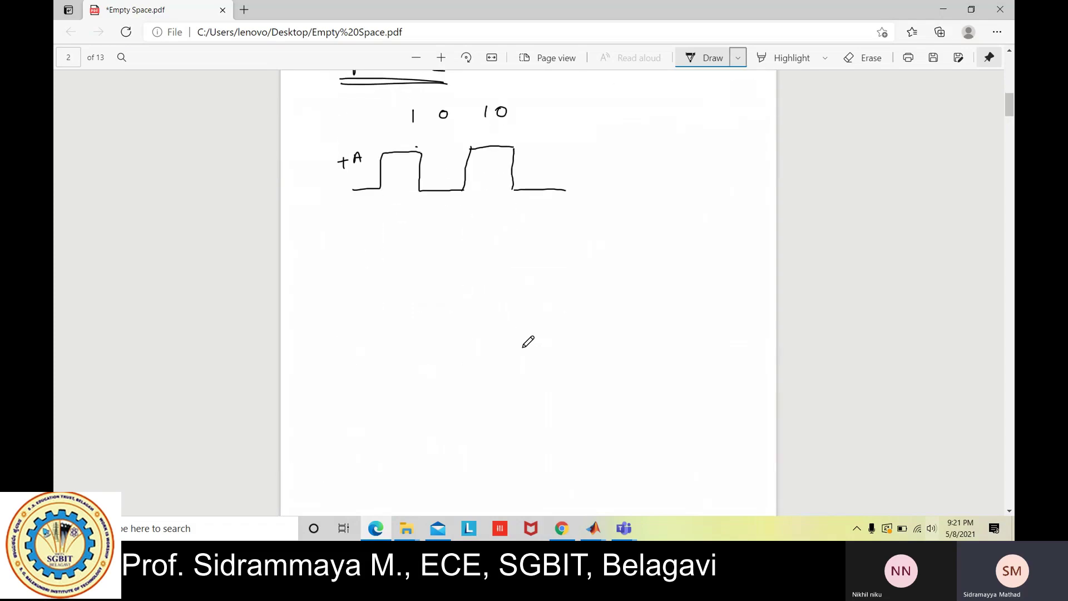
mouse_move(323, 234)
mouse_down()
mouse_move(347, 246)
mouse_move(378, 249)
mouse_move(398, 226)
mouse_move(405, 242)
mouse_move(409, 230)
mouse_move(411, 243)
mouse_move(472, 239)
mouse_up()
drag(324, 257, 471, 256)
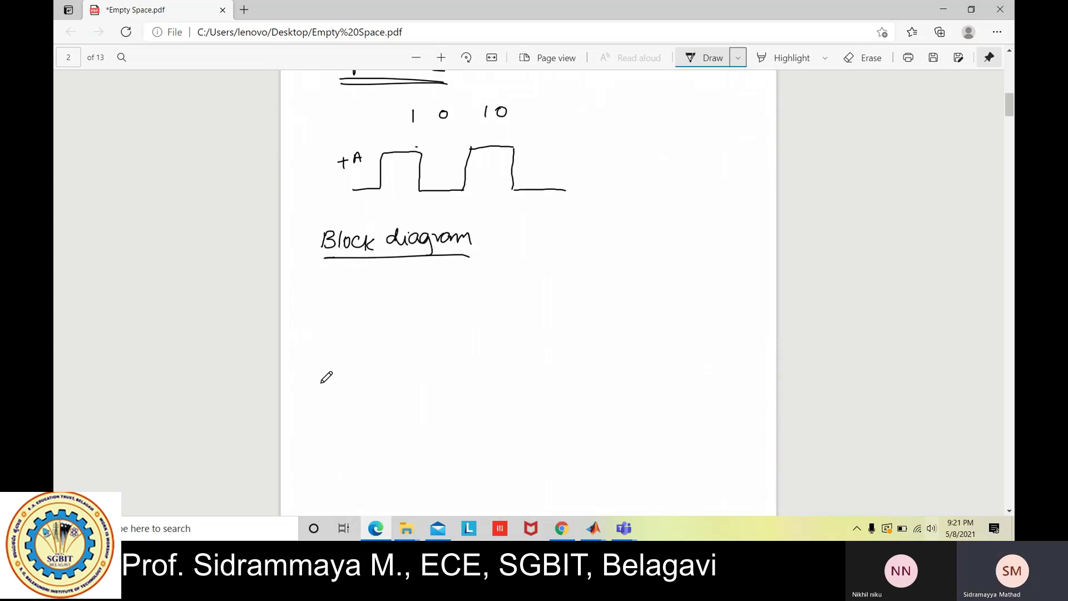
Step: Draw a boxed Bernoulli block with an arrow leading to a boxed product block
mouse_move(306, 355)
mouse_down()
mouse_move(305, 367)
mouse_move(384, 349)
mouse_move(378, 362)
mouse_up()
click(324, 359)
click(377, 346)
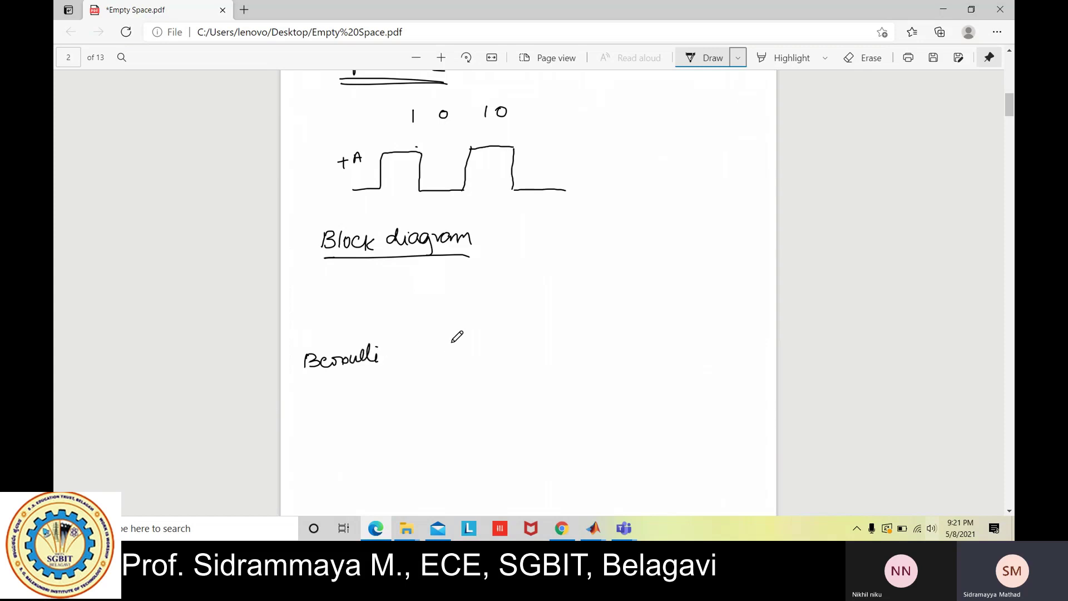
mouse_move(304, 345)
mouse_down()
mouse_move(365, 332)
mouse_move(400, 344)
mouse_move(397, 373)
mouse_move(295, 362)
mouse_up()
mouse_move(398, 356)
mouse_down()
mouse_move(434, 356)
mouse_move(434, 369)
mouse_up()
mouse_move(439, 341)
mouse_down()
mouse_move(460, 335)
mouse_move(525, 367)
mouse_move(439, 372)
mouse_move(436, 341)
mouse_move(426, 368)
mouse_move(519, 355)
mouse_up()
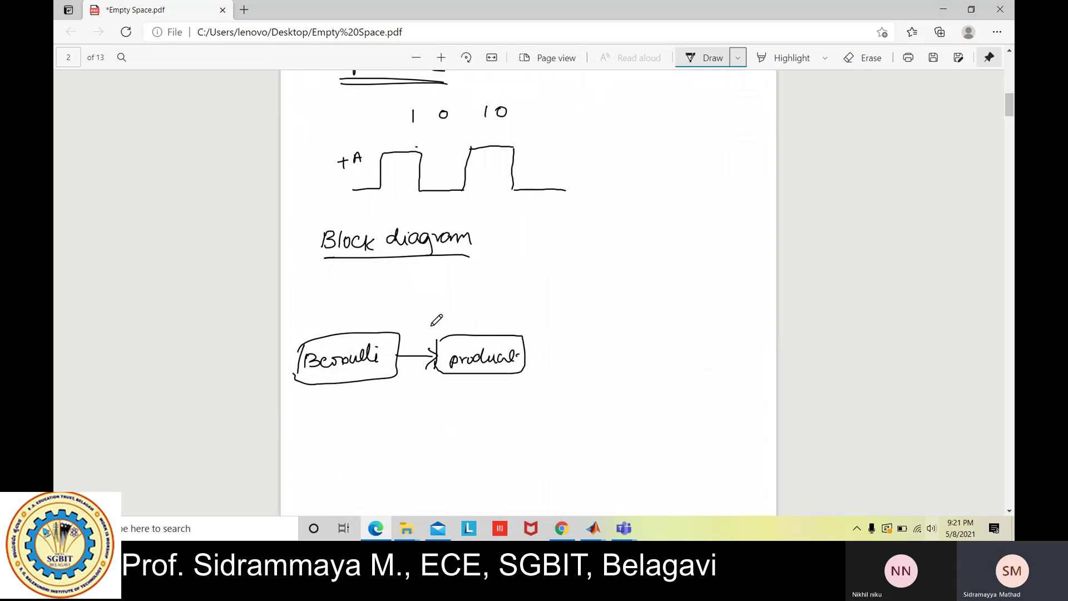
Step: Draw a boxed constant block above the Bernoulli and product blocks and link it to the product block's input line
mouse_move(393, 292)
mouse_down()
mouse_move(461, 274)
mouse_move(396, 307)
mouse_move(396, 281)
mouse_move(405, 298)
mouse_move(455, 295)
mouse_up()
drag(457, 289, 460, 296)
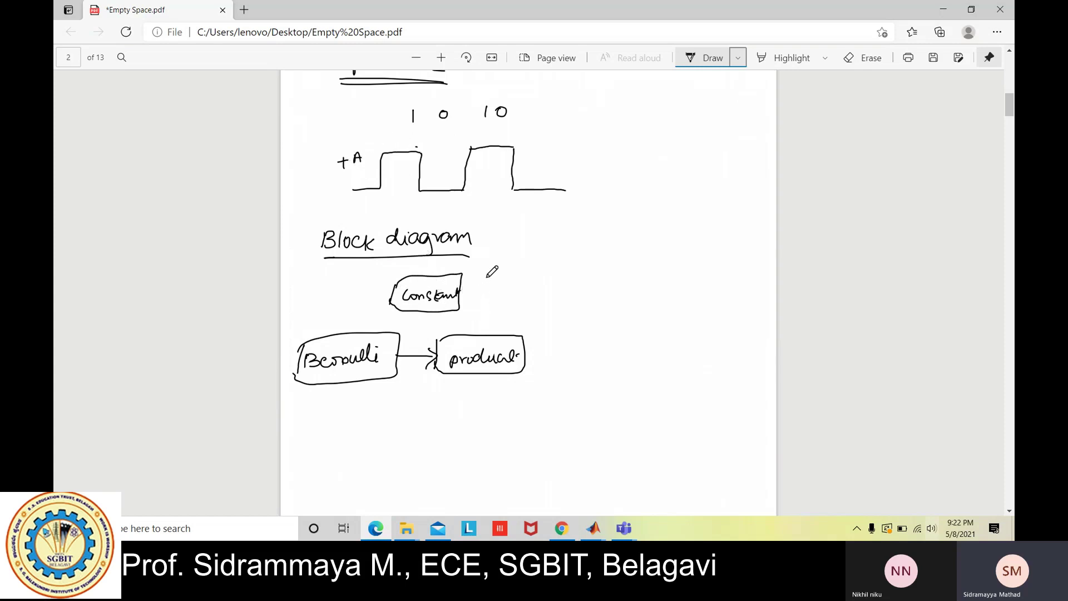
mouse_move(460, 291)
mouse_down()
mouse_move(473, 312)
mouse_move(429, 317)
mouse_move(414, 356)
mouse_up()
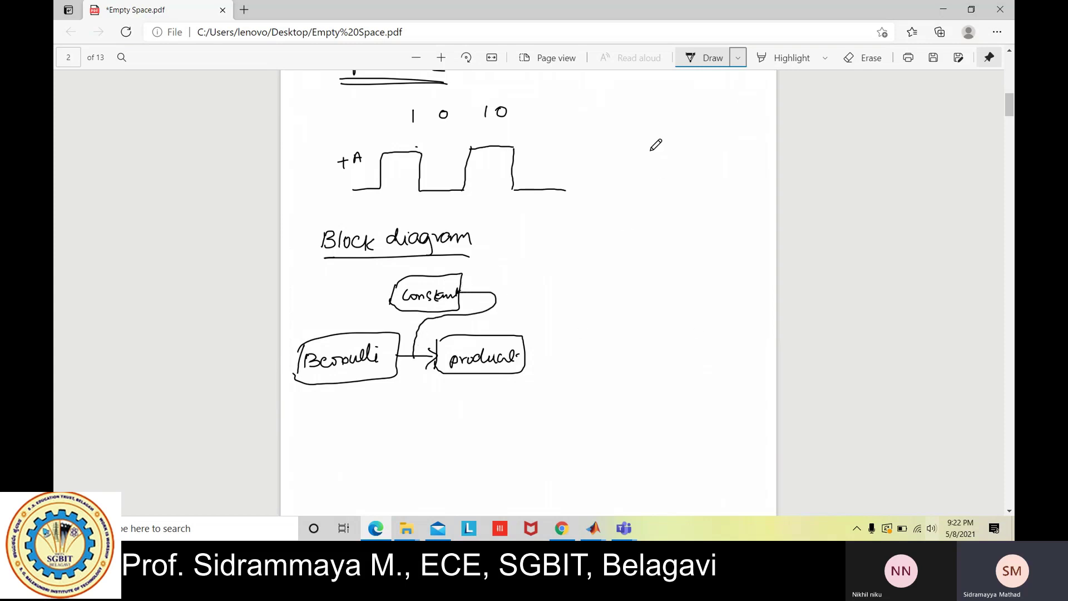
Step: Write the i/p and o/p notes beside the waveform: 1 with 1 and 1, 2 with 1 and 2, 3 with 1 and 3
mouse_move(631, 135)
mouse_down()
mouse_move(630, 151)
mouse_move(690, 132)
mouse_up()
mouse_move(696, 126)
mouse_down()
mouse_move(728, 119)
mouse_move(734, 133)
mouse_move(728, 125)
mouse_move(707, 155)
mouse_move(735, 156)
mouse_up()
drag(631, 176, 668, 188)
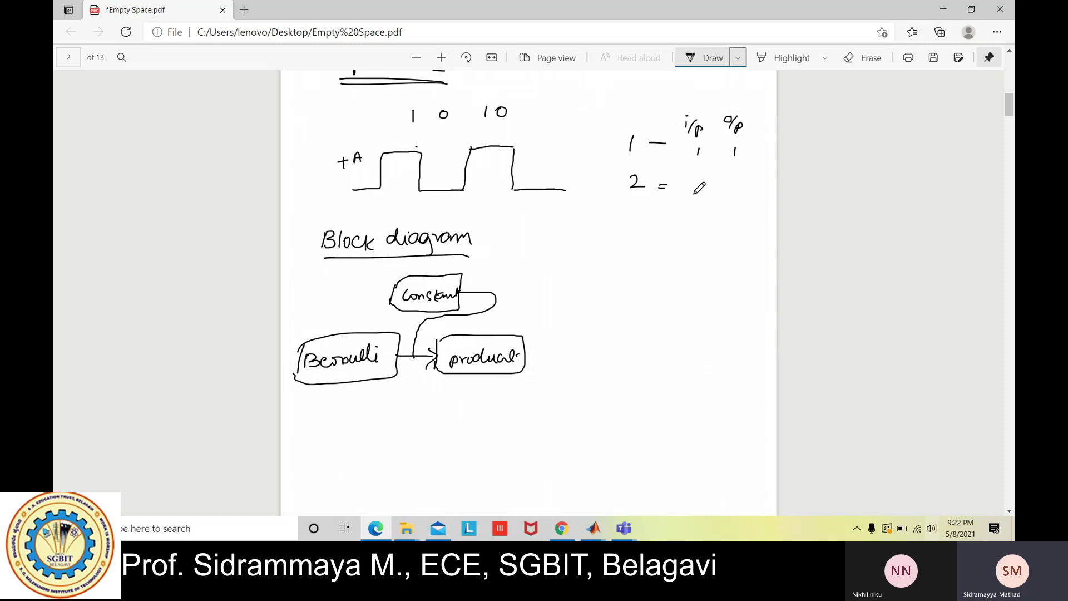
mouse_move(698, 182)
mouse_down()
mouse_move(699, 191)
mouse_move(750, 190)
mouse_up()
mouse_move(638, 212)
mouse_down()
mouse_move(638, 225)
mouse_move(671, 215)
mouse_up()
mouse_move(661, 222)
mouse_down()
mouse_move(743, 218)
mouse_move(731, 227)
mouse_up()
Step: Extend the diagram from the product block with AWGN and scope blocks, and branch an eye diagram block off the AWGN output
mouse_move(525, 355)
mouse_down()
mouse_move(621, 339)
mouse_move(630, 372)
mouse_move(613, 378)
mouse_move(559, 375)
mouse_move(549, 349)
mouse_move(544, 361)
mouse_move(604, 366)
mouse_move(657, 344)
mouse_move(654, 365)
mouse_move(680, 329)
mouse_move(705, 357)
mouse_move(669, 379)
mouse_move(654, 376)
mouse_move(659, 359)
mouse_move(664, 387)
mouse_up()
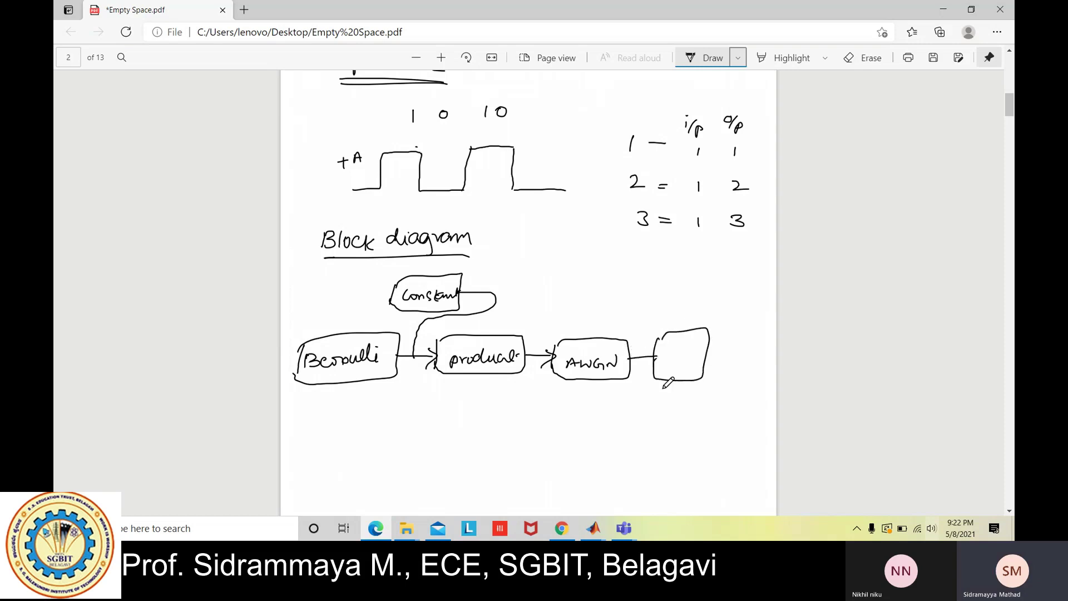
mouse_move(679, 348)
mouse_down()
mouse_move(670, 363)
mouse_move(683, 369)
mouse_move(699, 348)
mouse_up()
mouse_move(635, 249)
mouse_down()
mouse_move(673, 251)
mouse_move(672, 298)
mouse_move(630, 296)
mouse_move(629, 282)
mouse_move(644, 312)
mouse_move(694, 313)
mouse_up()
mouse_move(634, 266)
mouse_down()
mouse_move(601, 265)
mouse_move(615, 264)
mouse_move(603, 287)
mouse_move(635, 313)
mouse_move(637, 349)
mouse_up()
drag(628, 258, 618, 280)
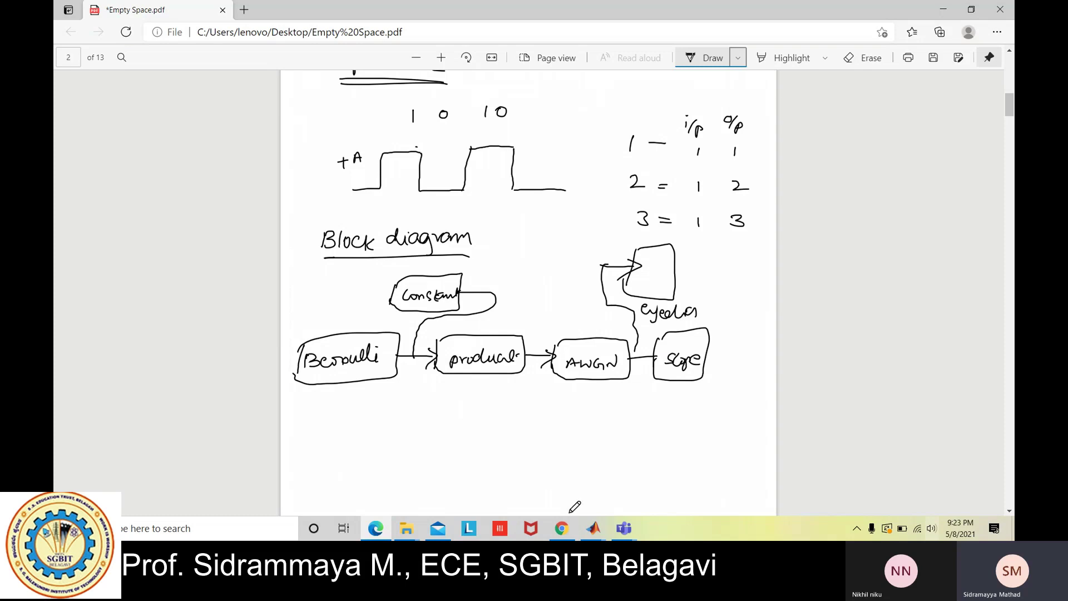
Step: Switch to MATLAB R2019a and bring up the empty untitled Simulink model
click(593, 528)
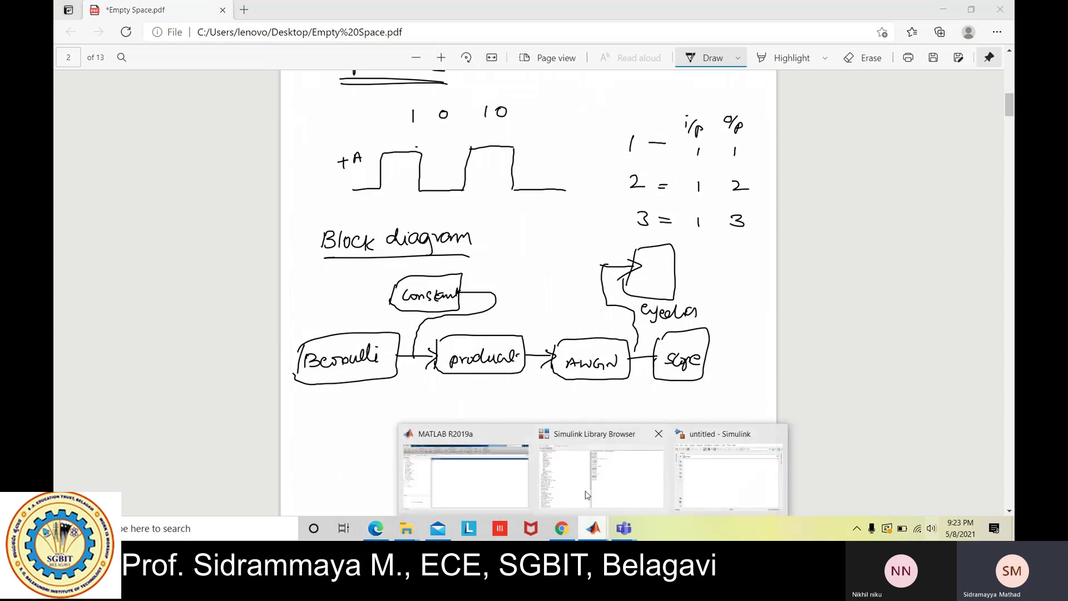
click(585, 494)
mouse_move(593, 528)
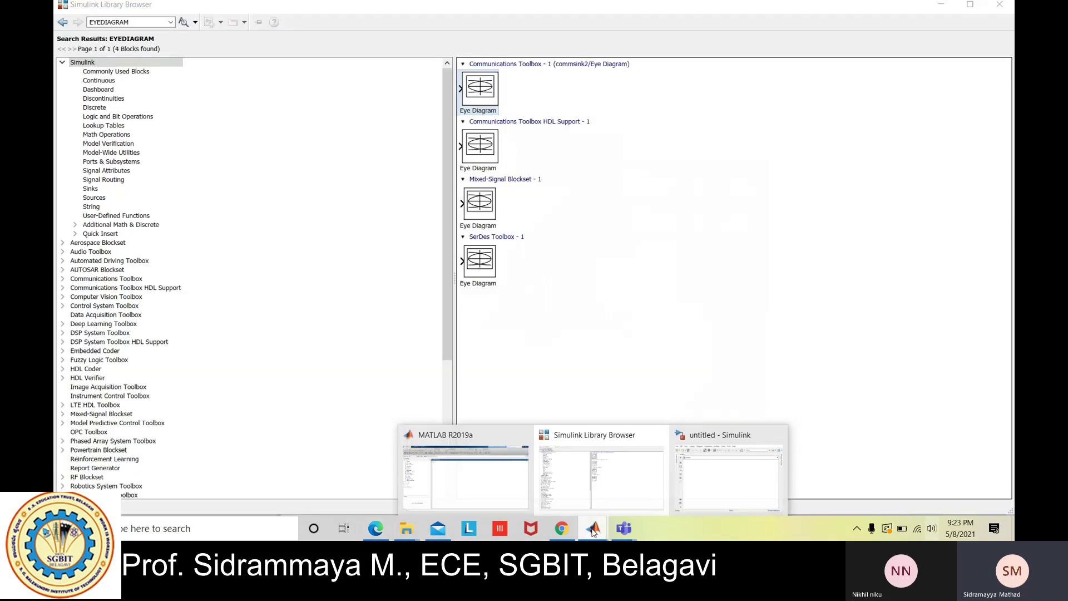
click(499, 490)
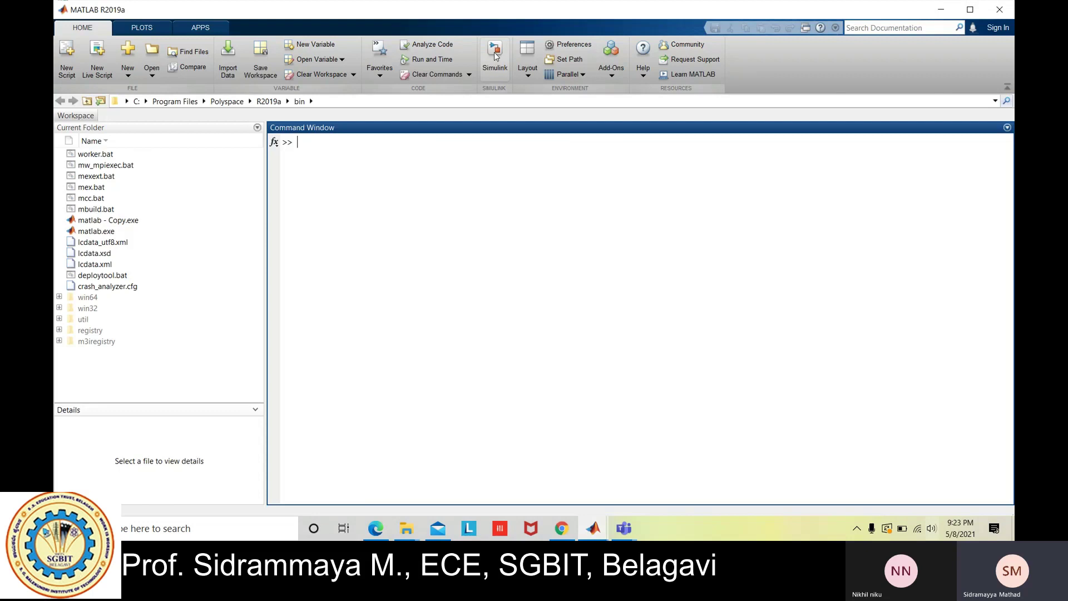
click(593, 528)
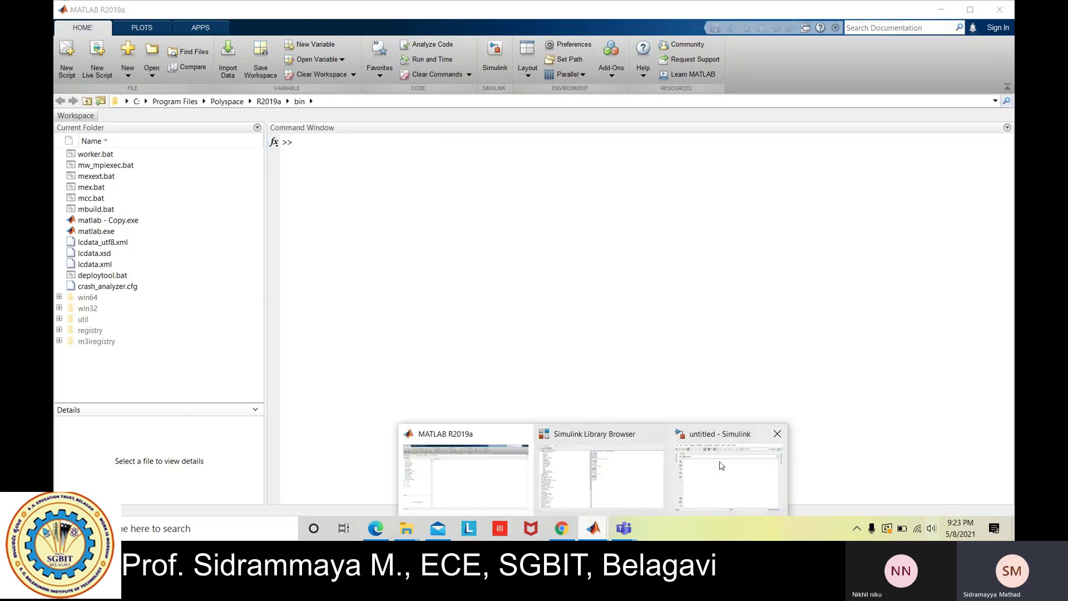
click(722, 466)
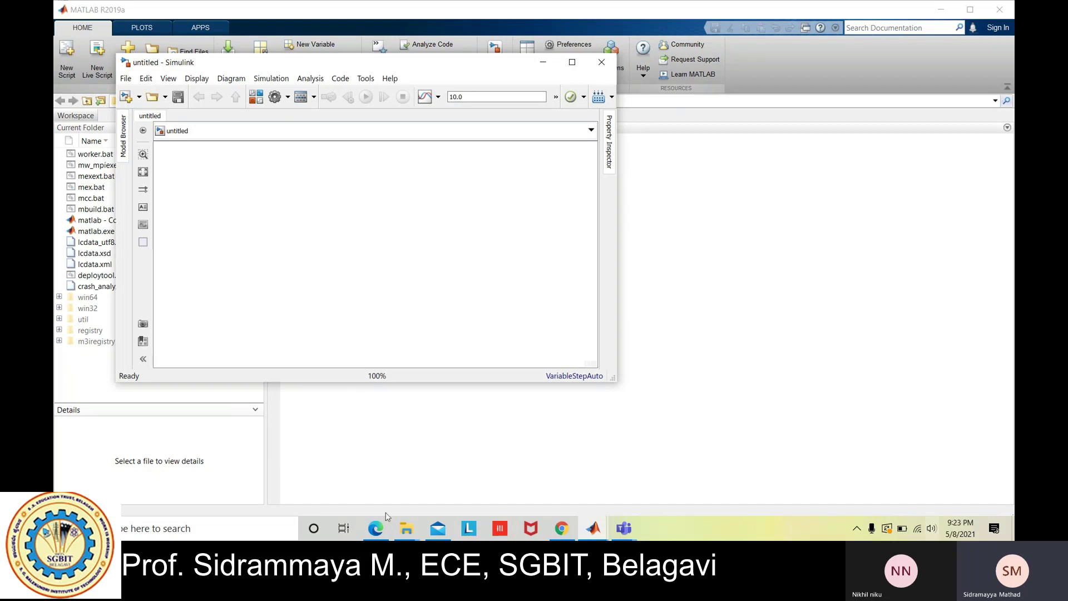
Step: Check the hand-drawn block diagram in Empty Space.pdf, and return to the untitled Simulink model
click(375, 528)
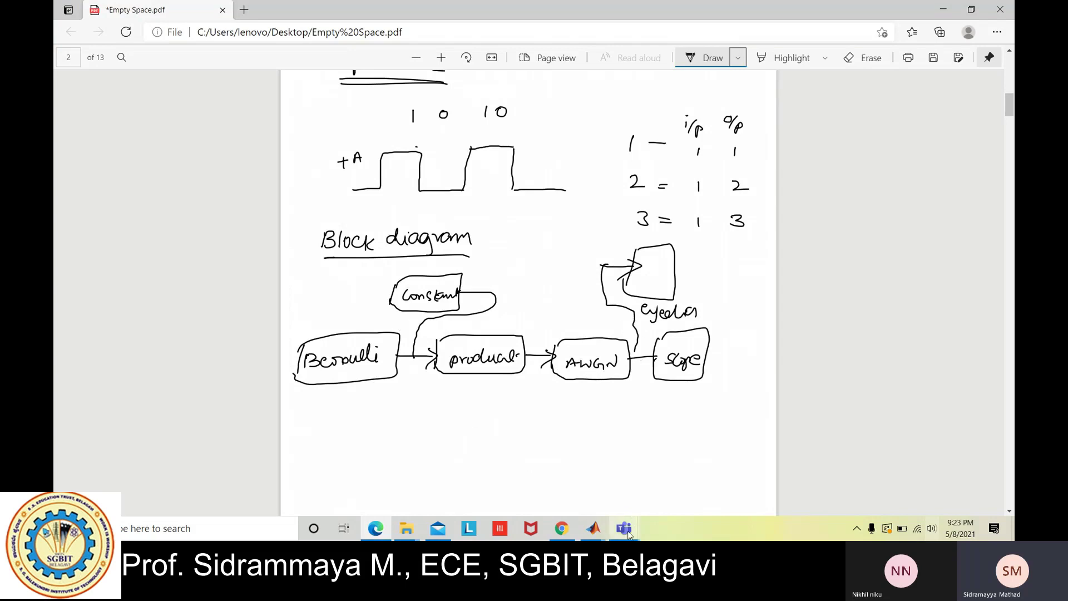
mouse_move(622, 532)
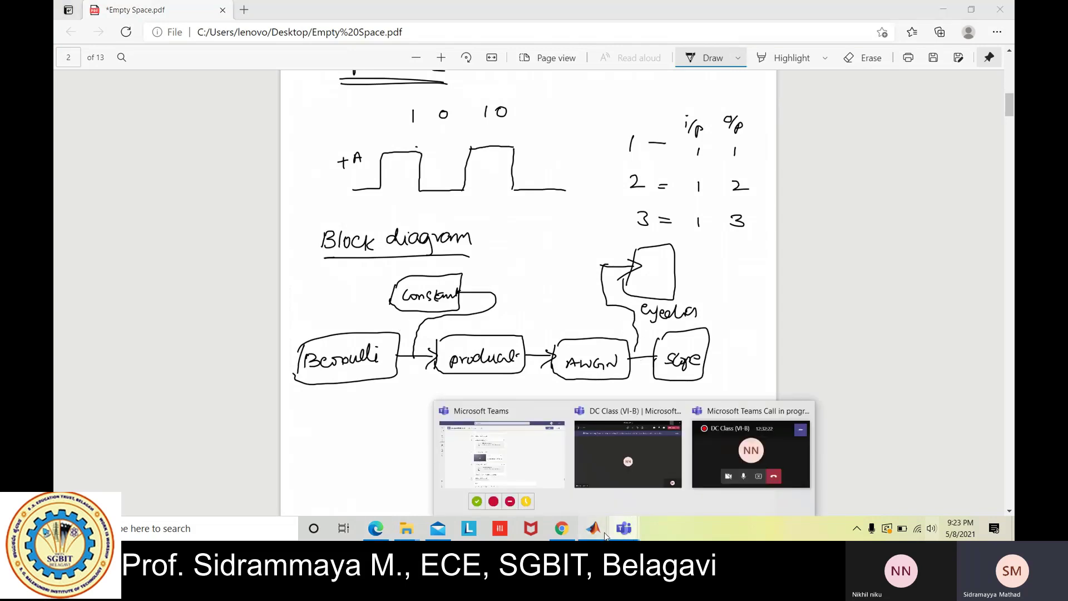
mouse_move(606, 451)
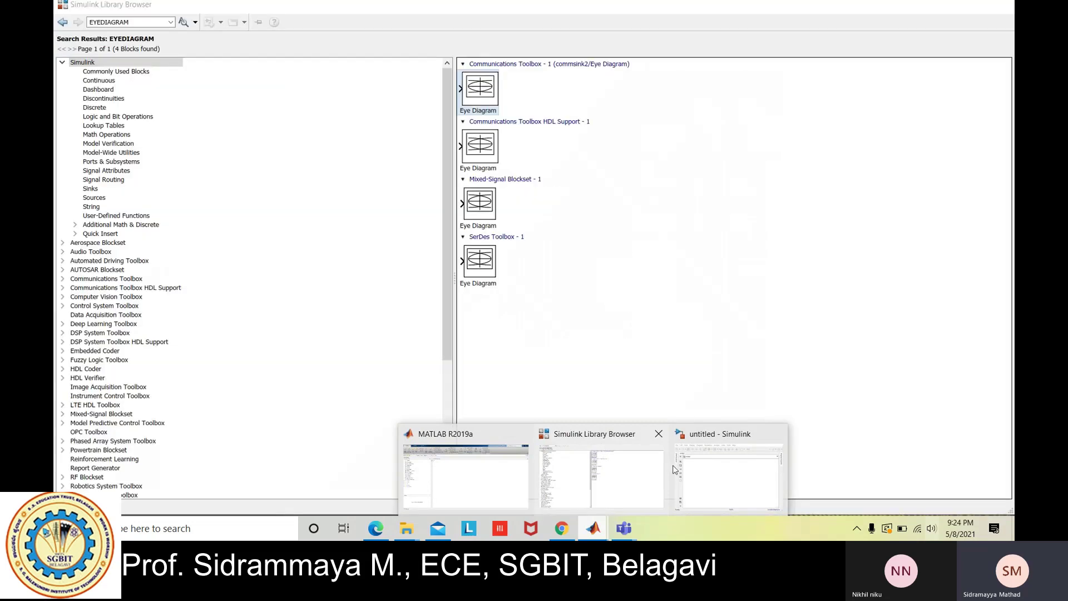
click(675, 469)
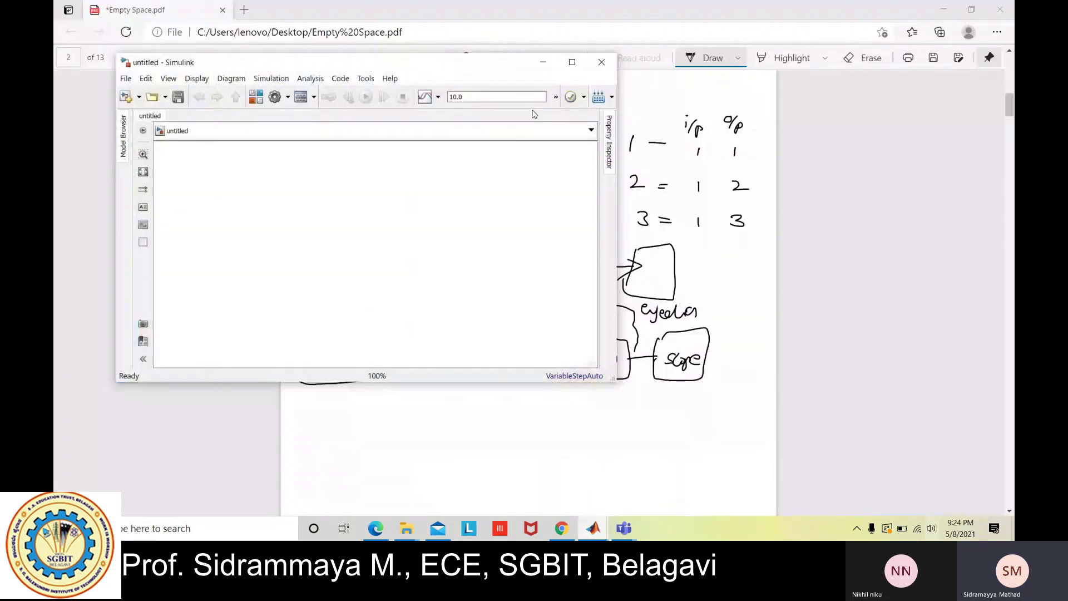
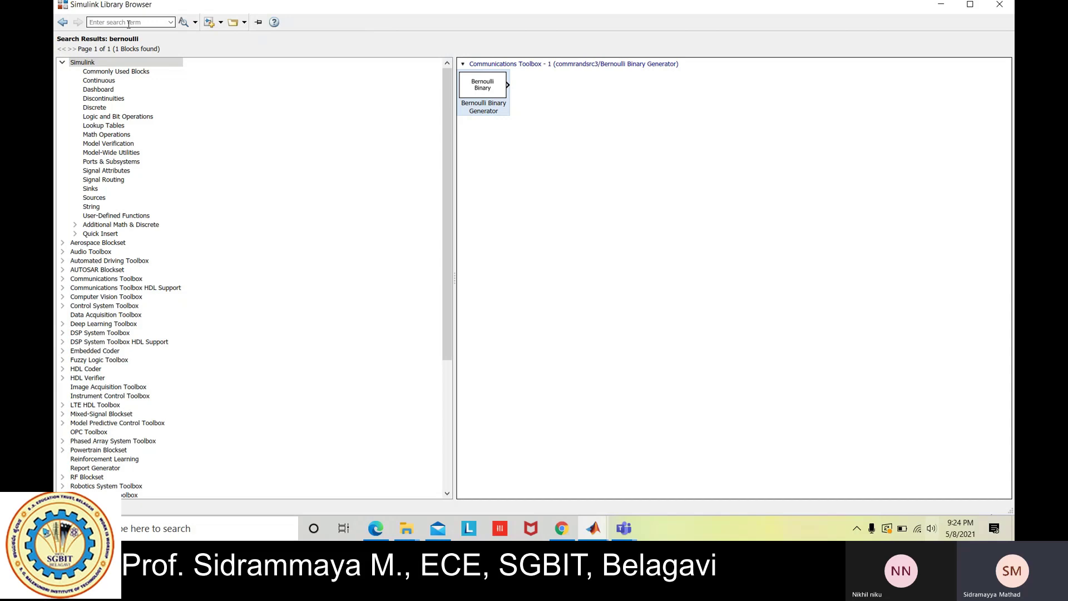
Step: Search the Simulink library for "product" and pick the Product block from Commonly Used Blocks
text(pro)
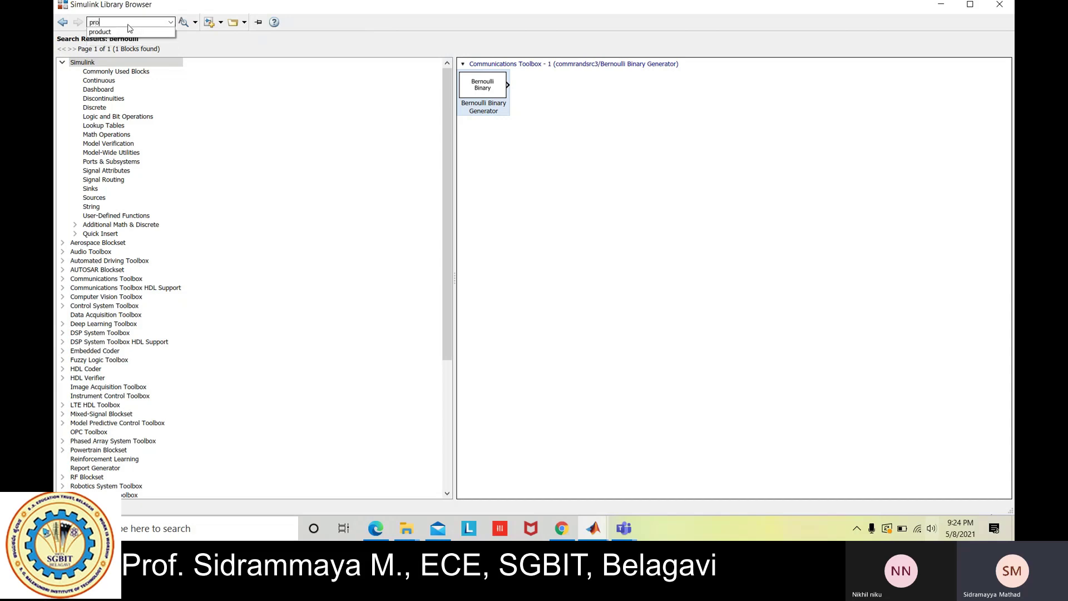
text(duct)
click(127, 33)
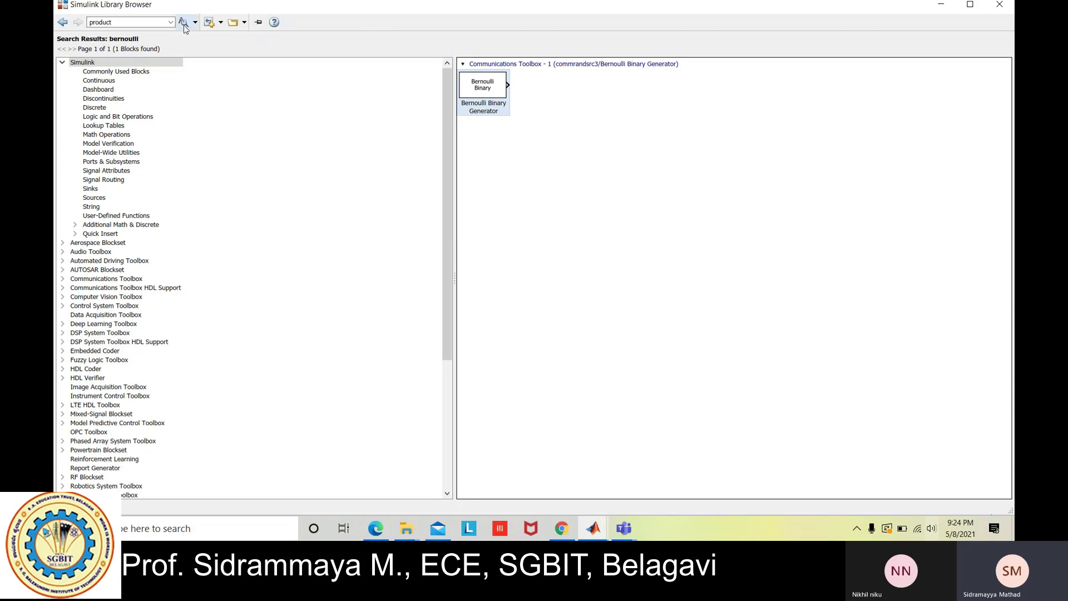
click(184, 25)
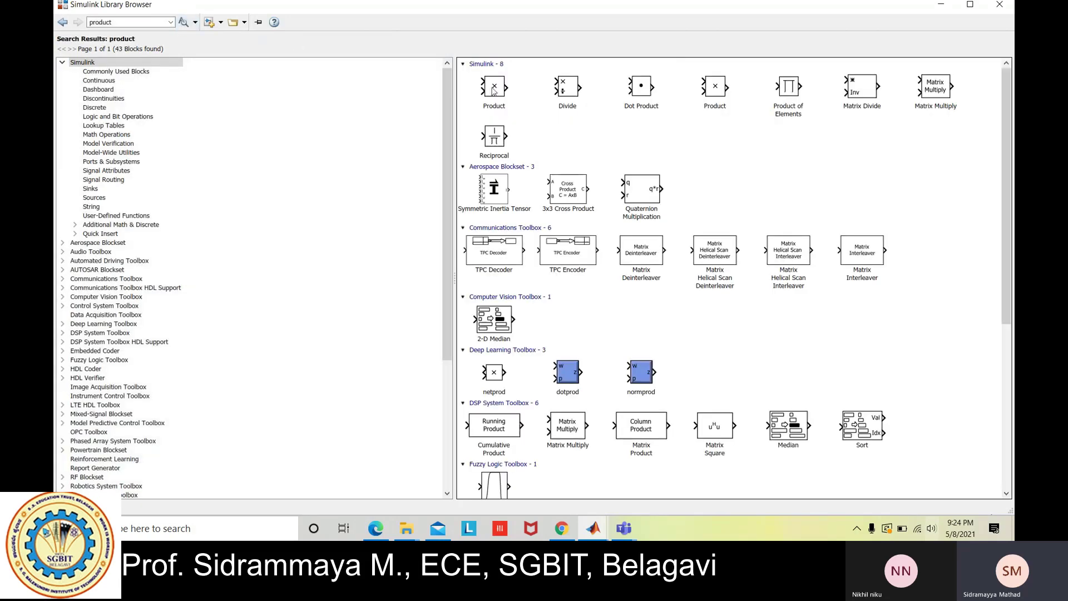
click(506, 102)
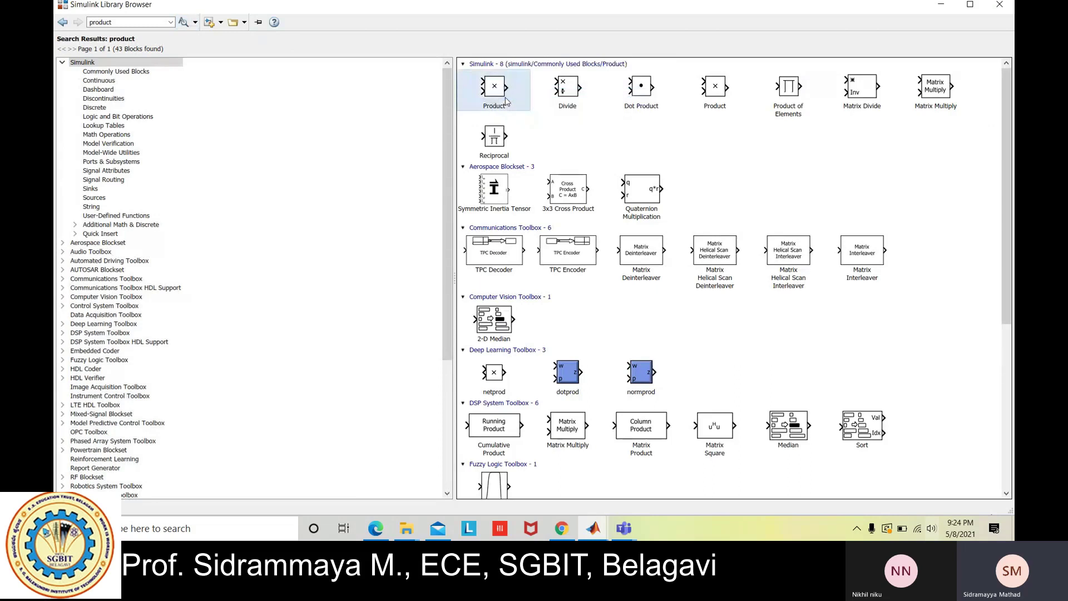
Step: Search the Simulink library for "constant" and add the Constant block from Commonly Used Blocks to the untitled model
click(155, 21)
text(c)
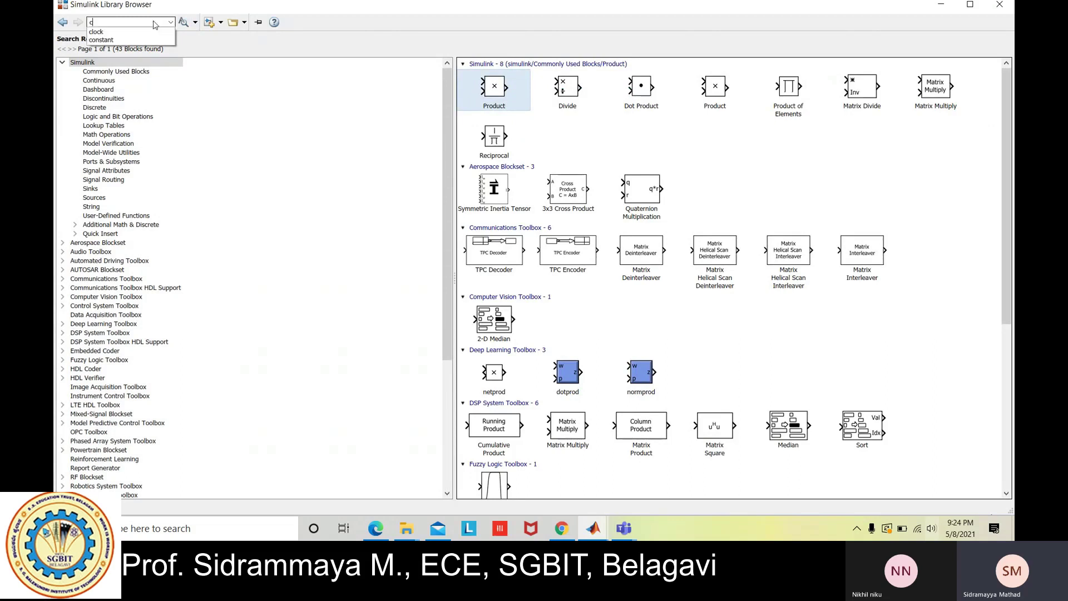
text(onsta)
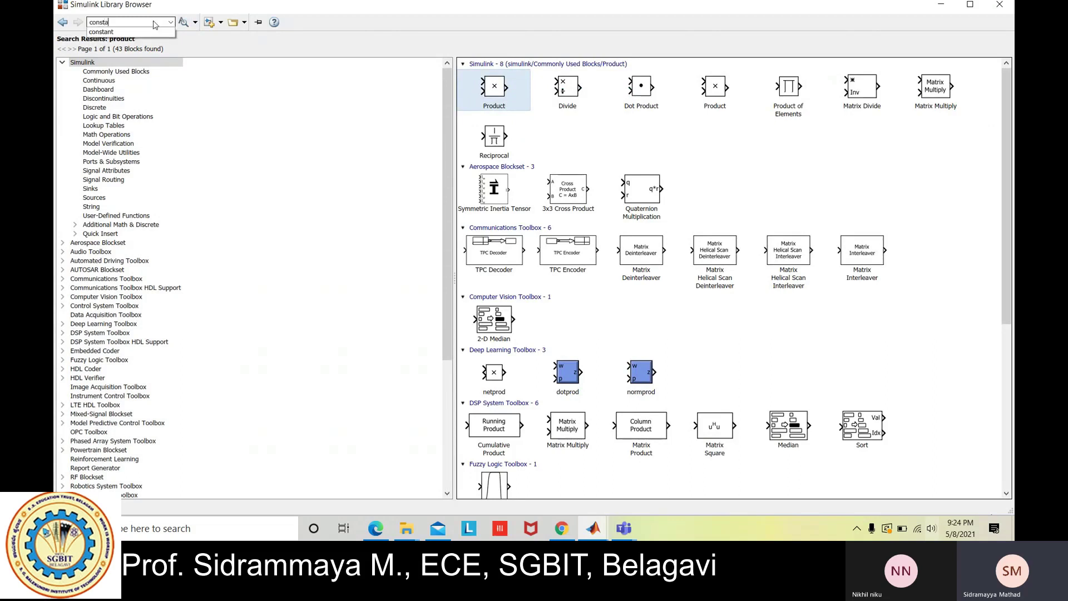
text(nt)
click(144, 33)
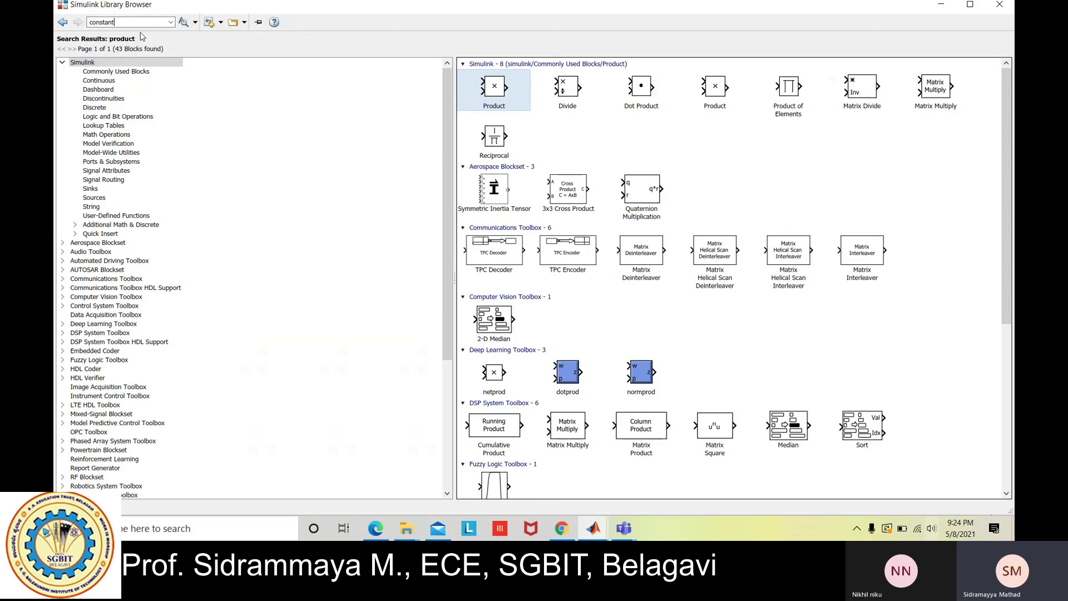
click(182, 22)
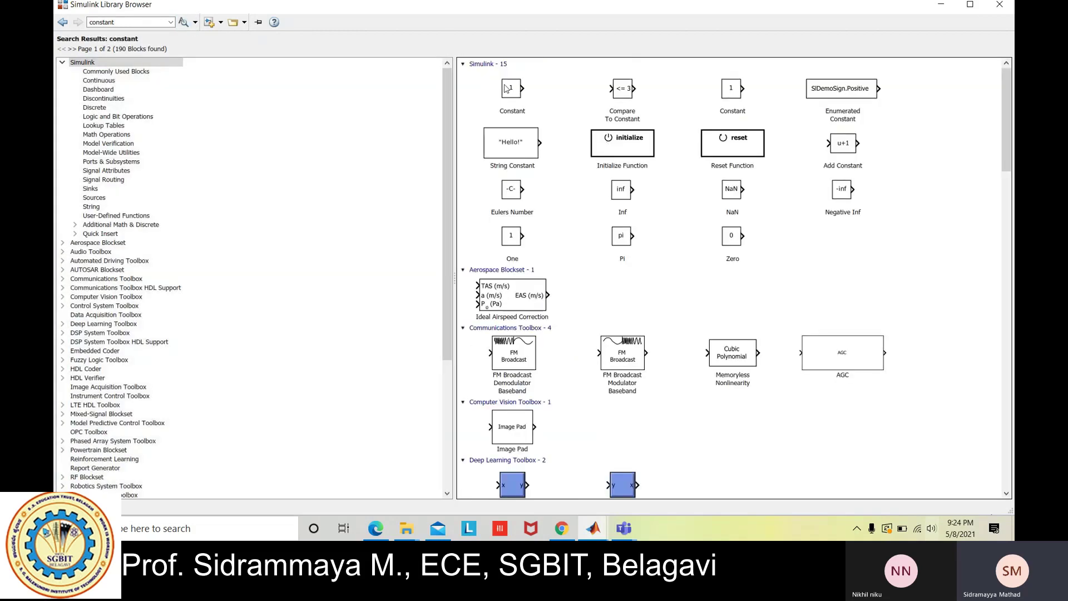
right_click(505, 87)
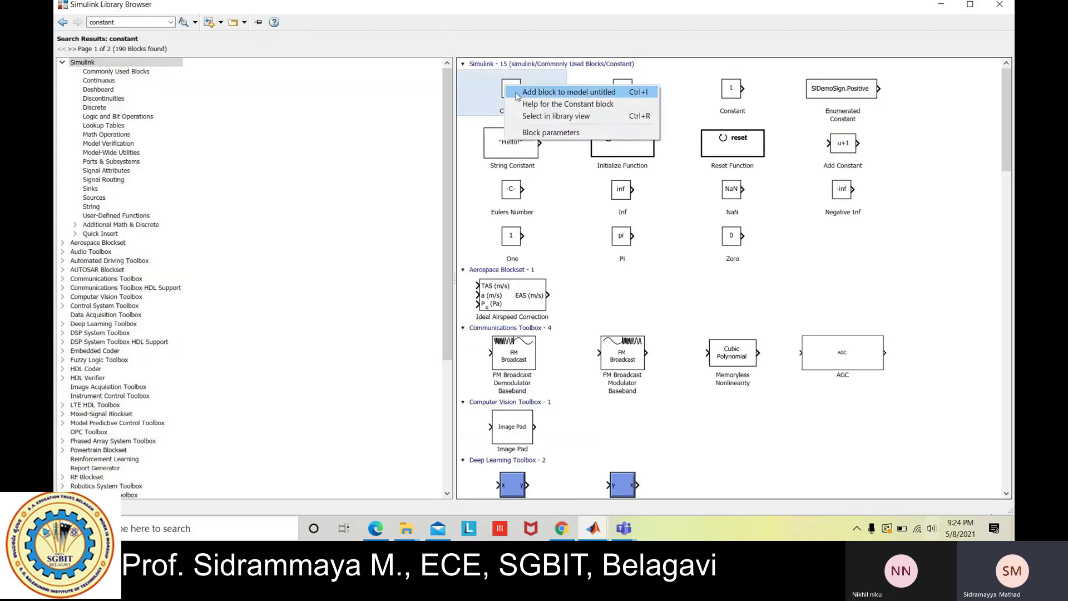
click(516, 94)
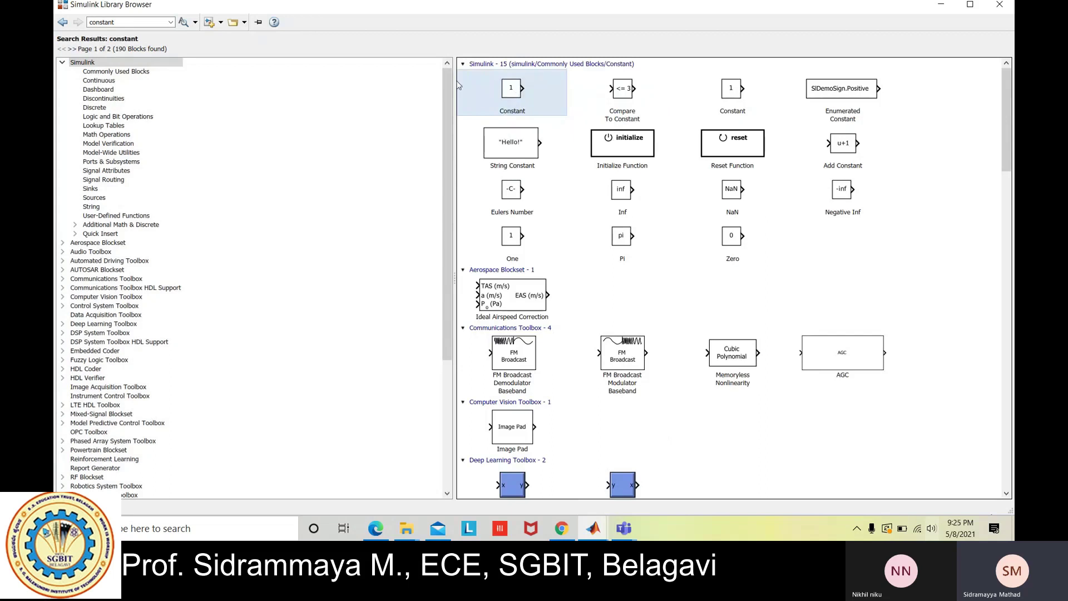
Step: Search the Simulink library for "AWGN" and add the AWGN Channel block from Communications Toolbox to the untitled model
double_click(150, 23)
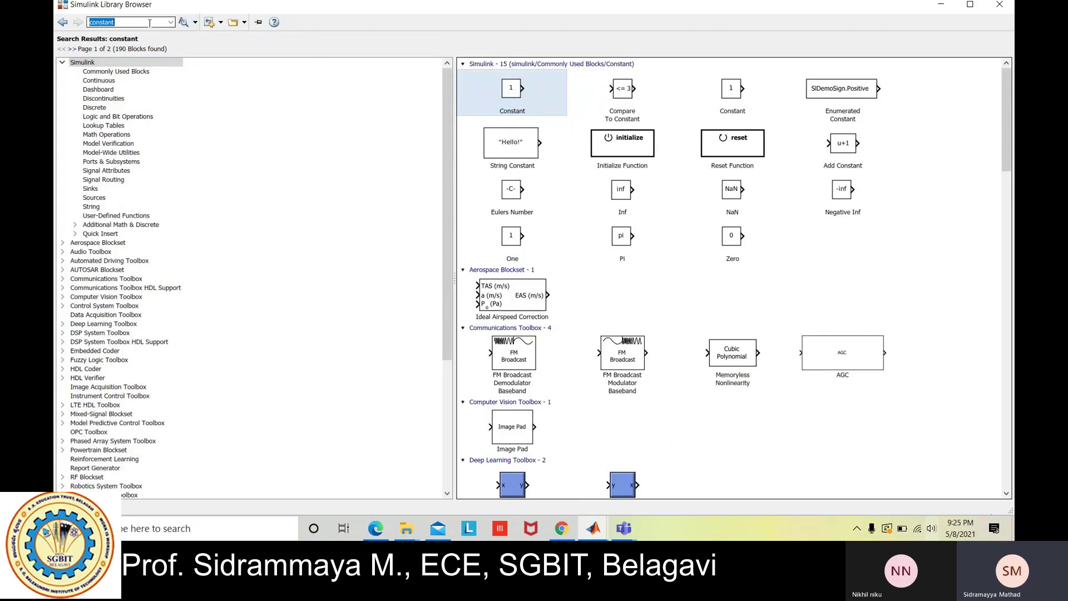
text(awgn)
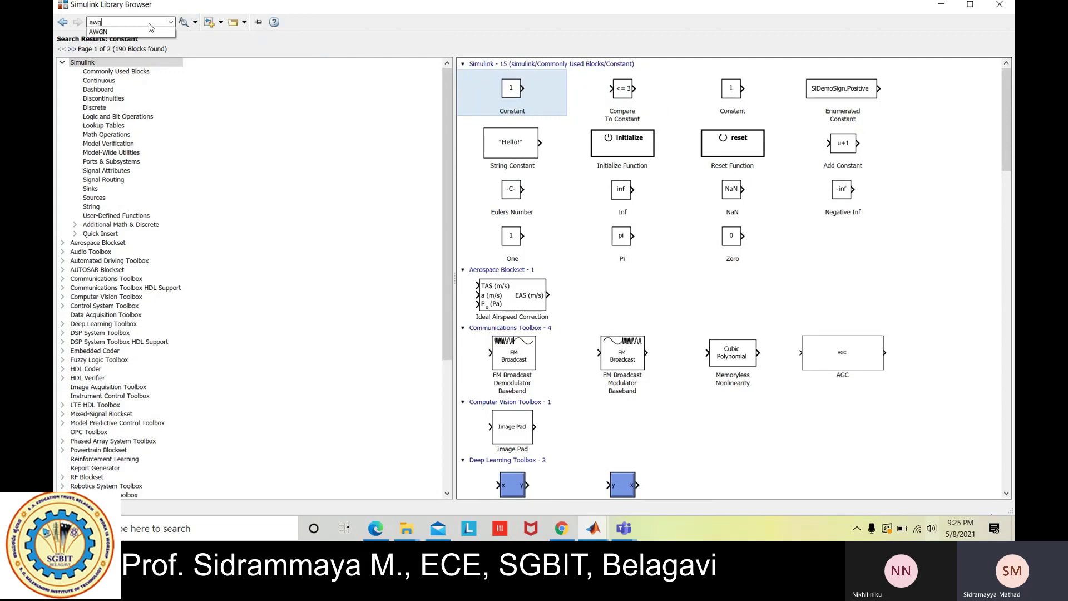
click(141, 34)
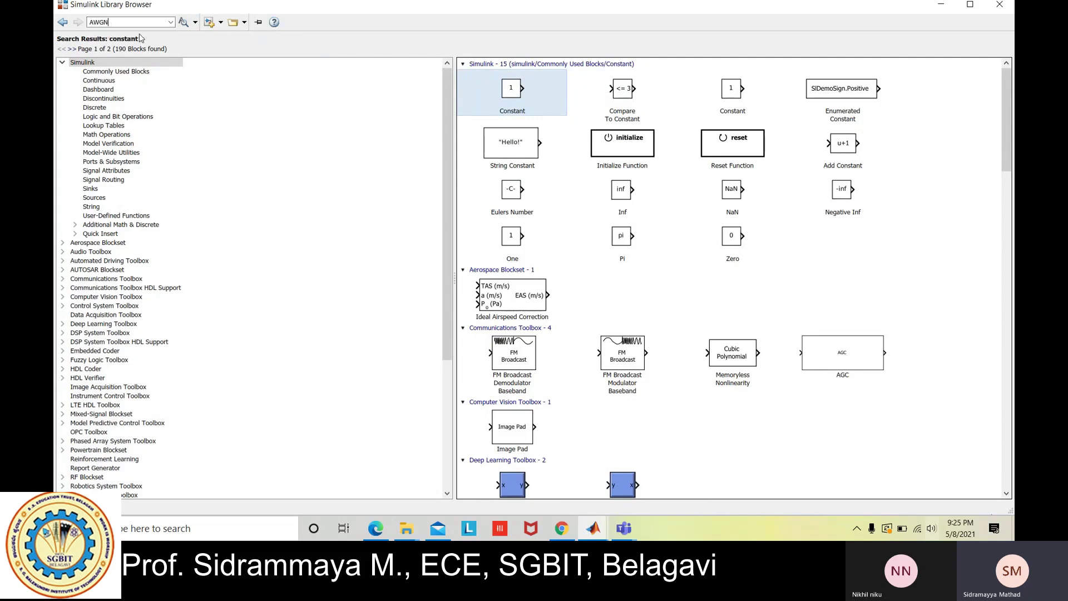
click(184, 22)
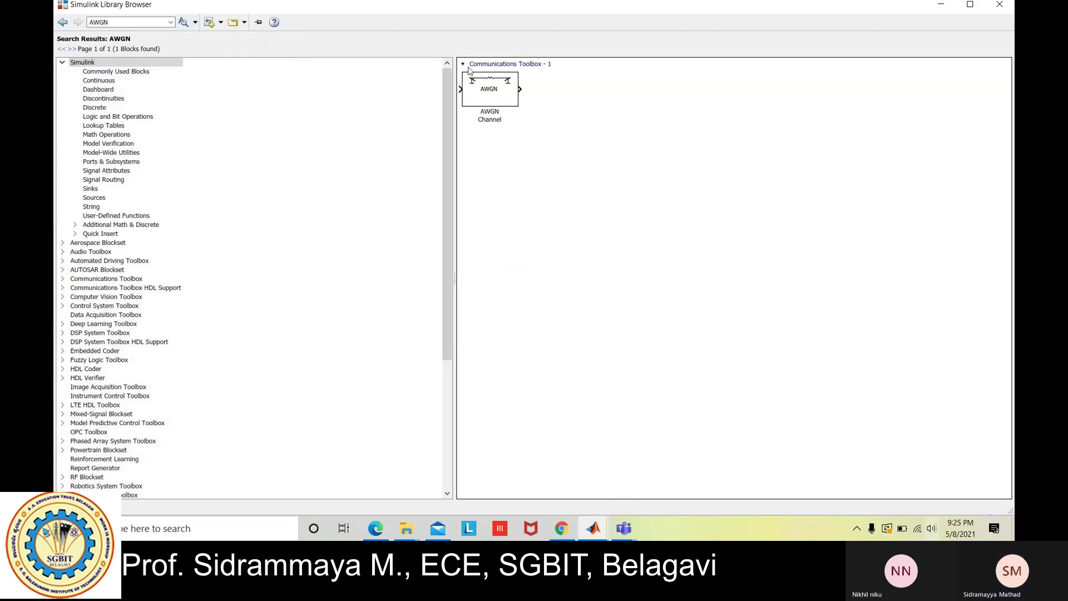
right_click(489, 89)
click(491, 86)
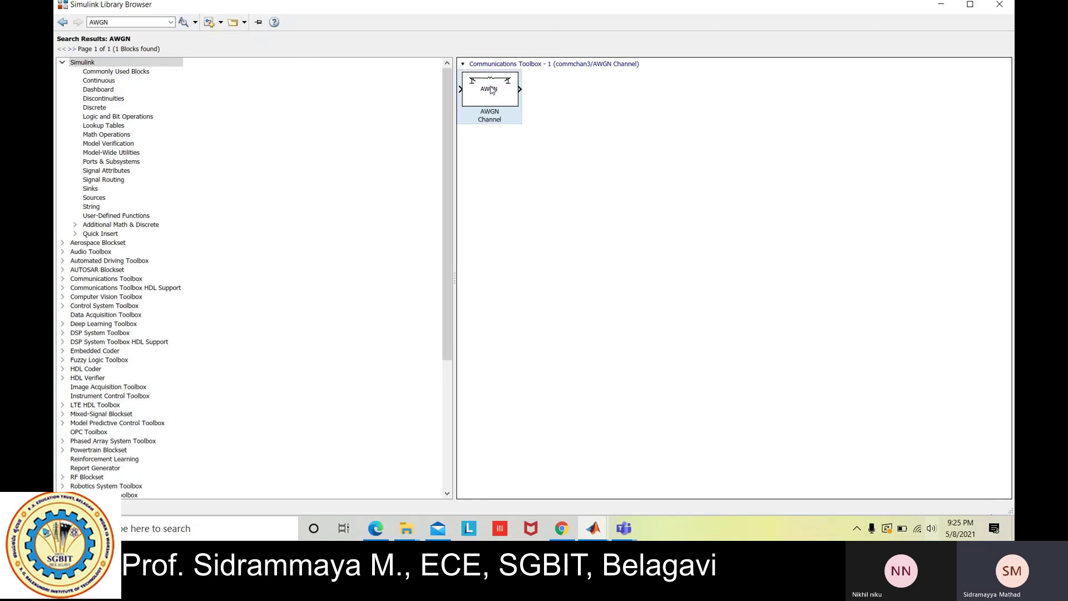
Step: Search the Simulink library for "scope" and add the Scope block from Commonly Used Blocks to the untitled model
click(166, 23)
text(s)
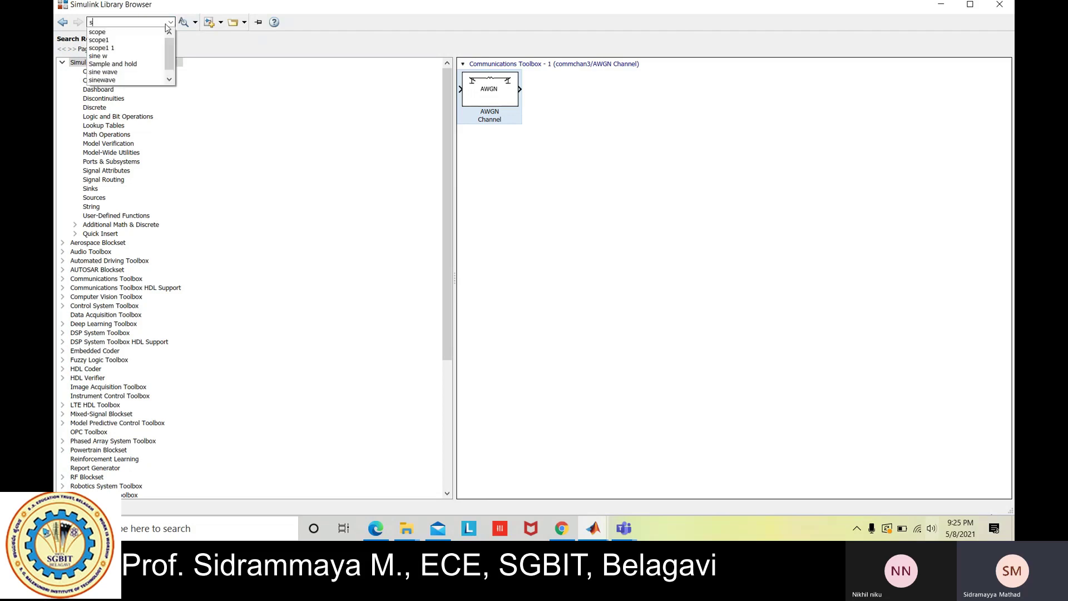
text(cope)
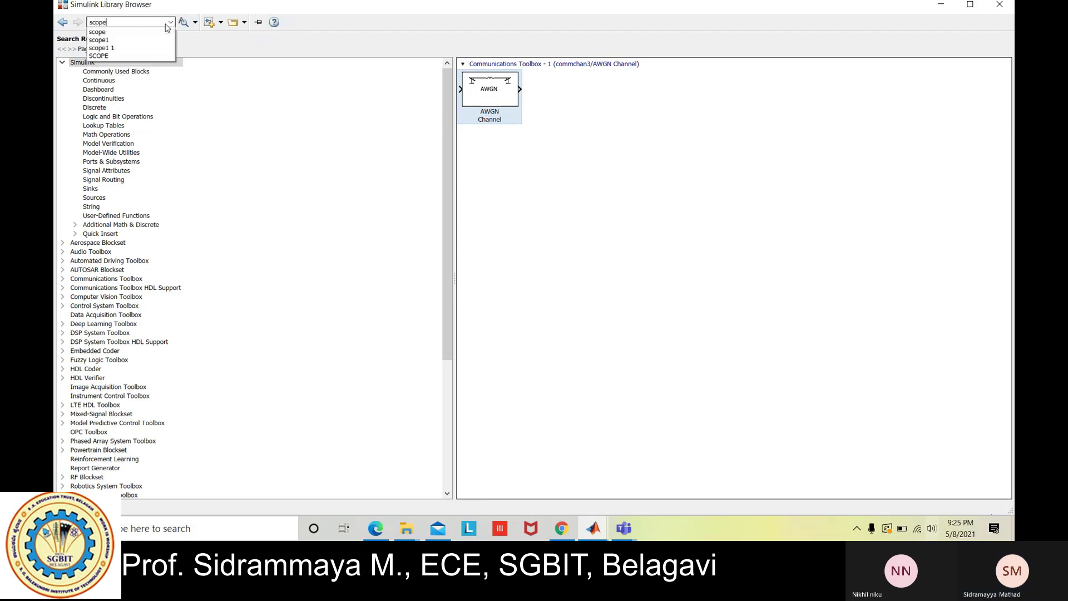
click(144, 32)
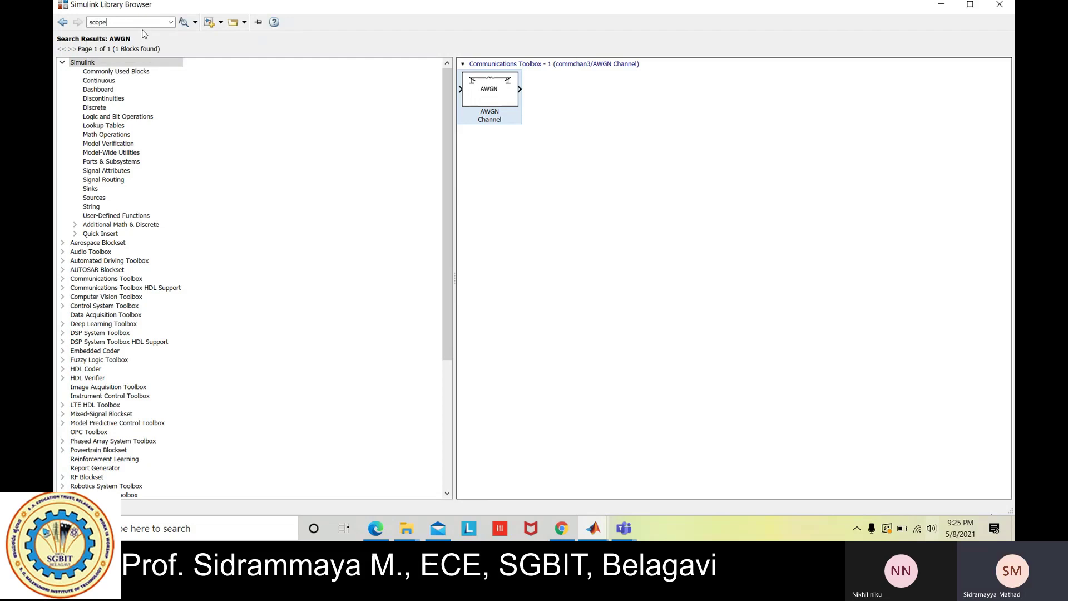
click(184, 23)
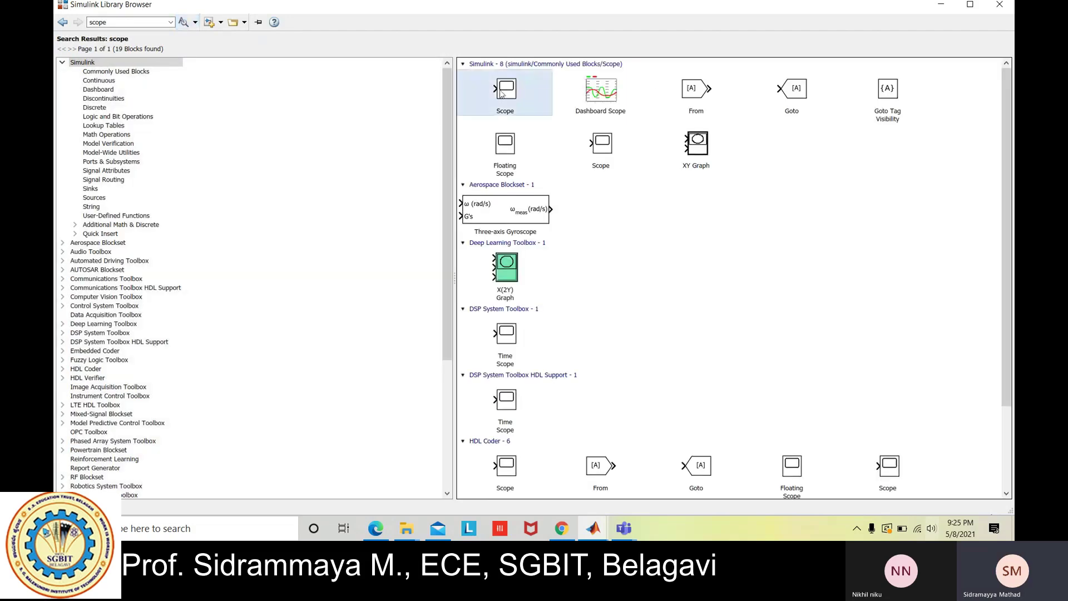
right_click(510, 93)
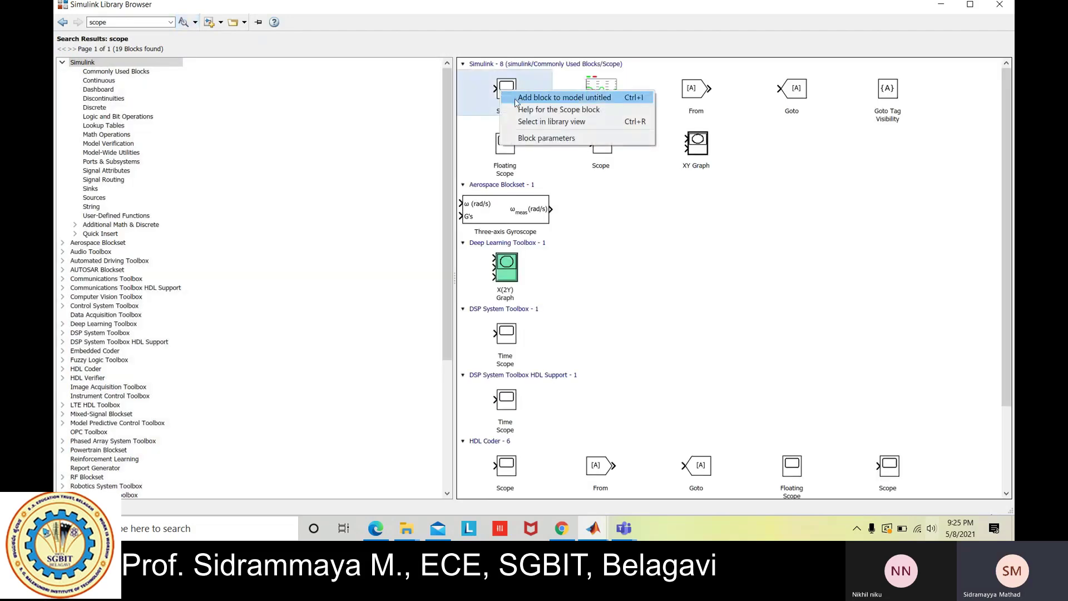
click(516, 102)
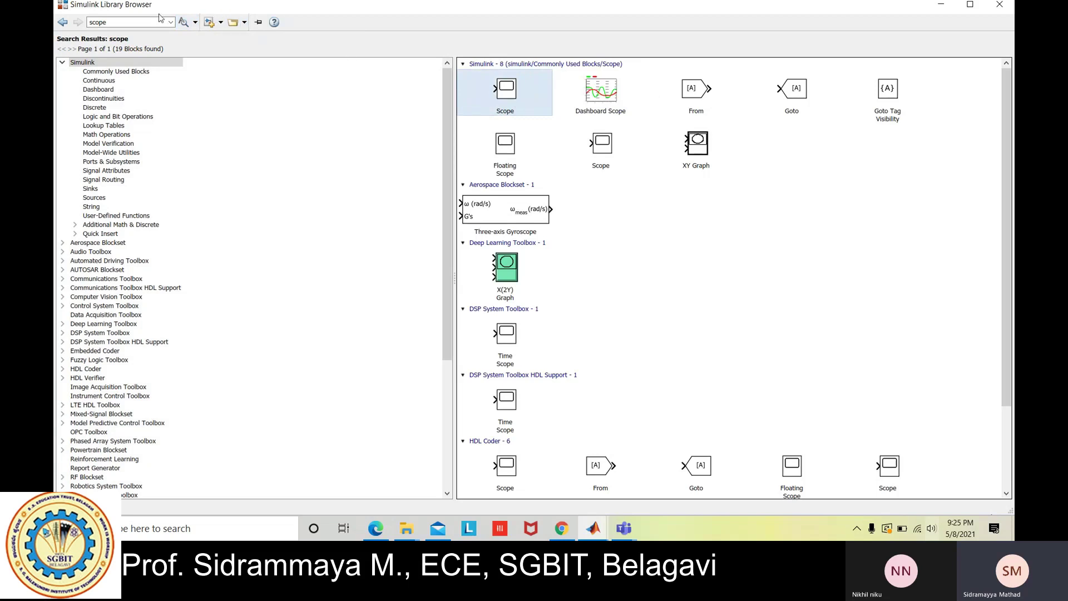
Step: Search the Simulink library for "EYEDIAGRAM" and add the Communications Toolbox Eye Diagram block to the untitled model
double_click(140, 22)
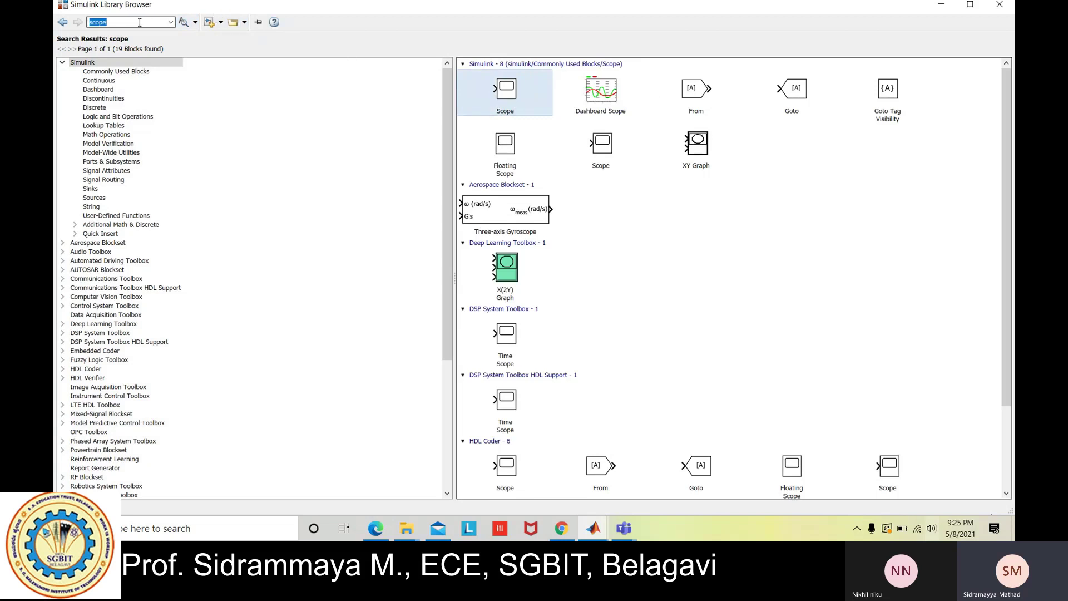
text(eye)
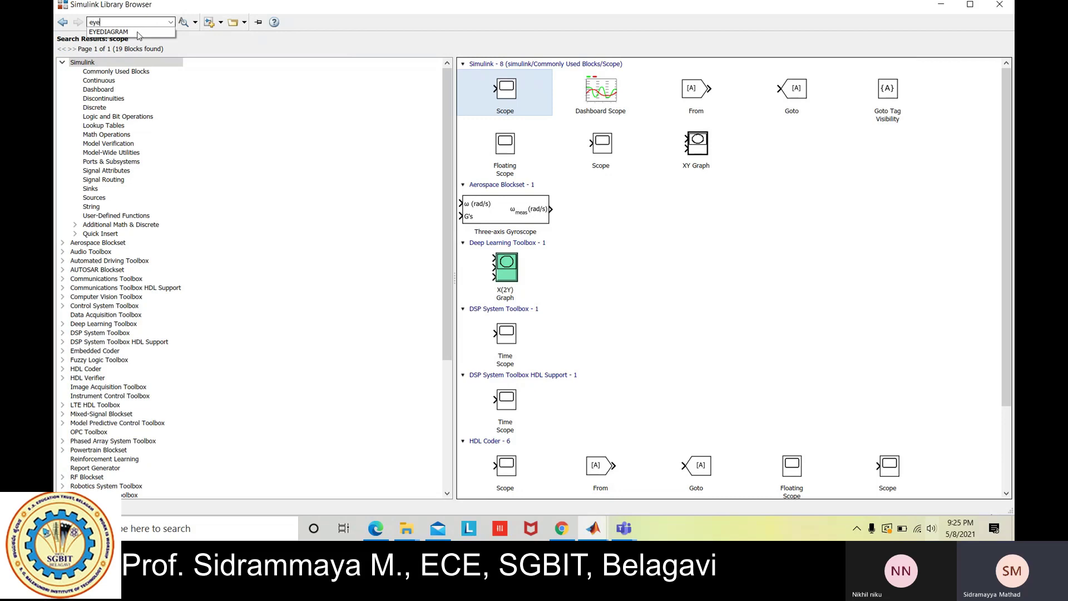
click(139, 32)
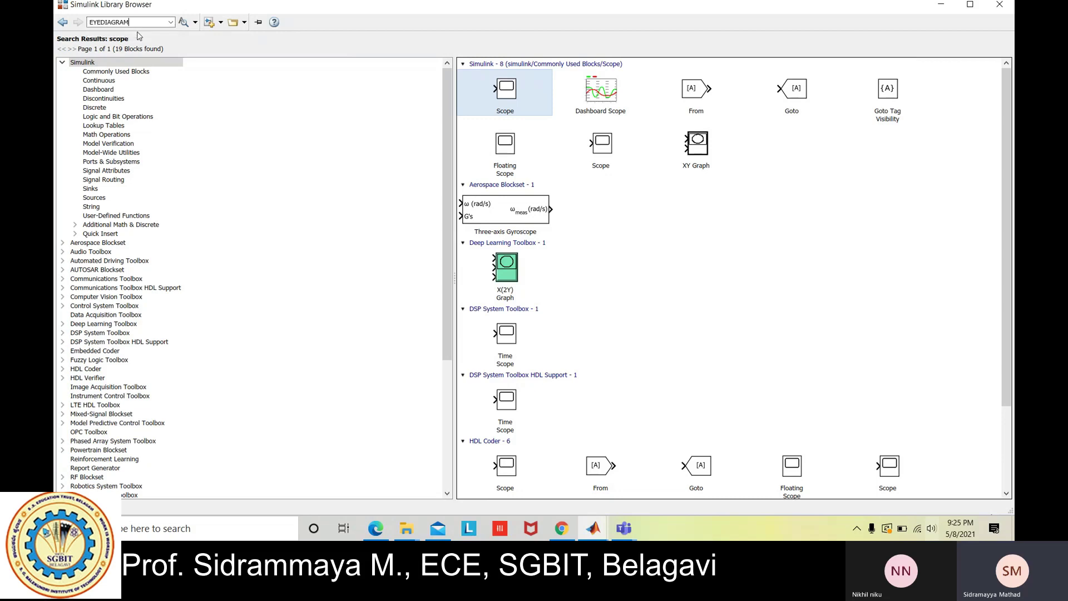
click(183, 22)
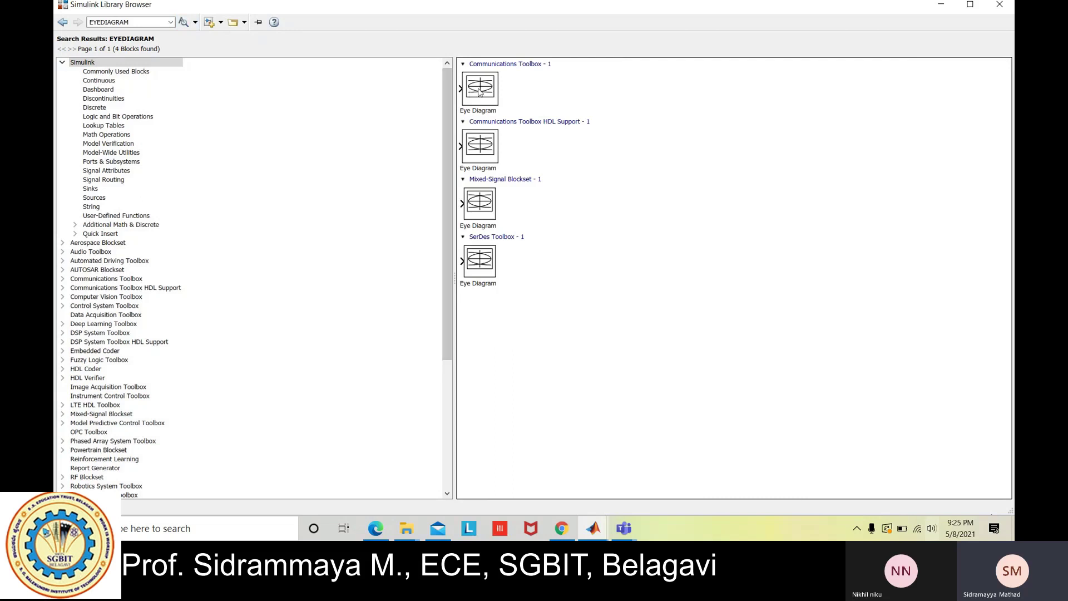
right_click(480, 92)
click(498, 95)
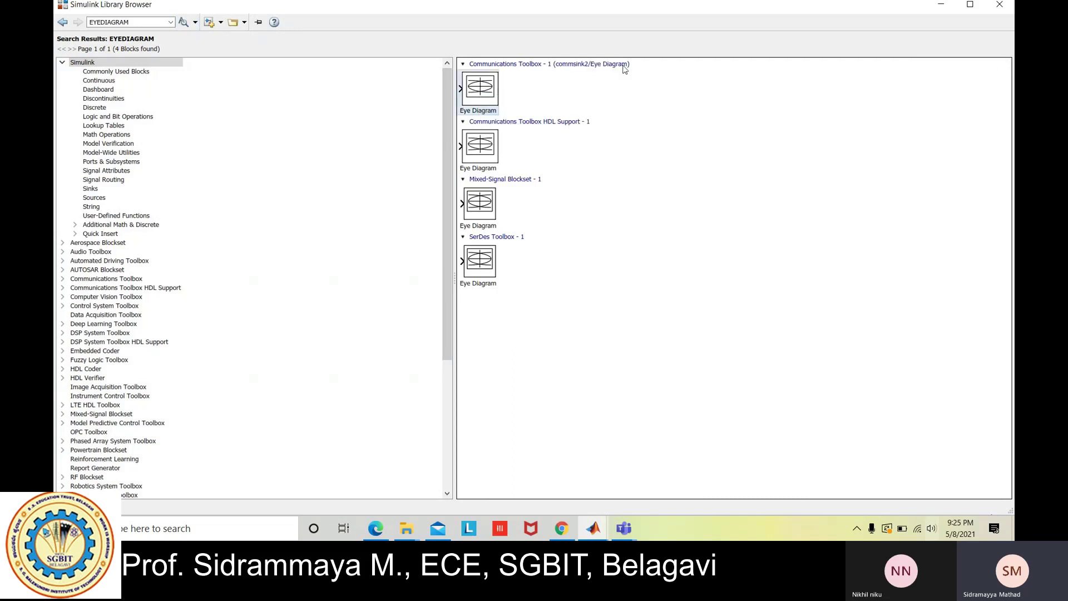
Step: Return to the untitled model and spread out the stacked blocks, from Bernoulli Binary through Product and AWGN to Scope, with Constant and Eye Diagram above
click(935, 11)
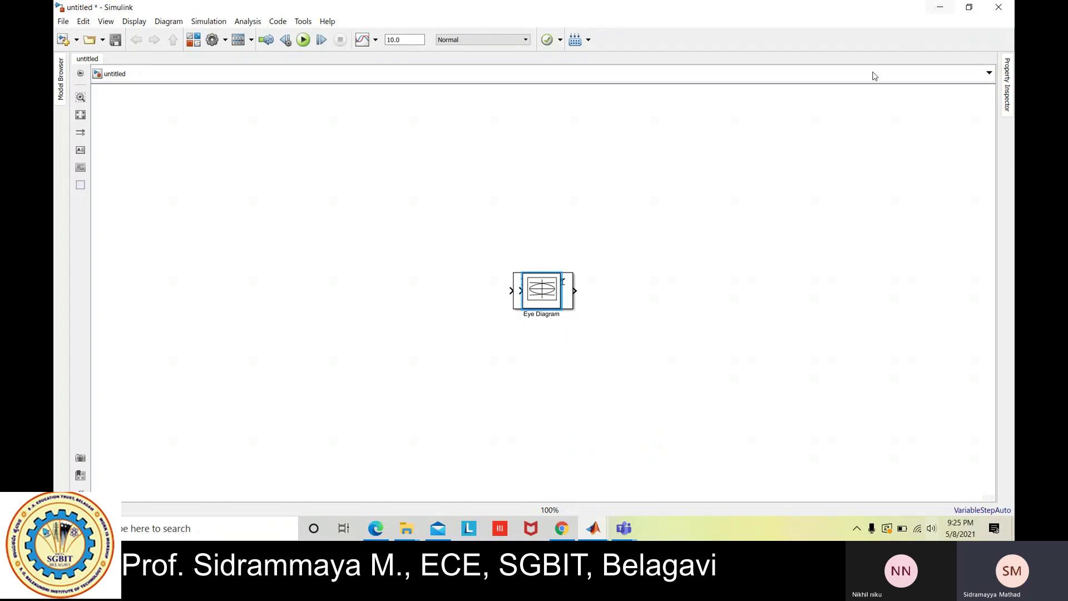
drag(550, 292, 746, 187)
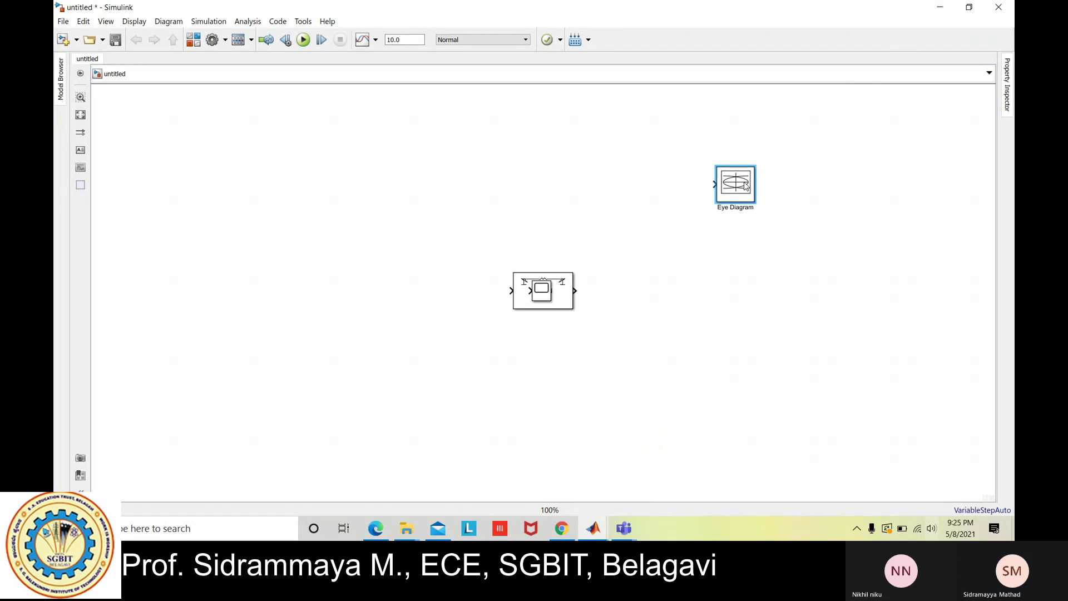
drag(543, 290, 643, 296)
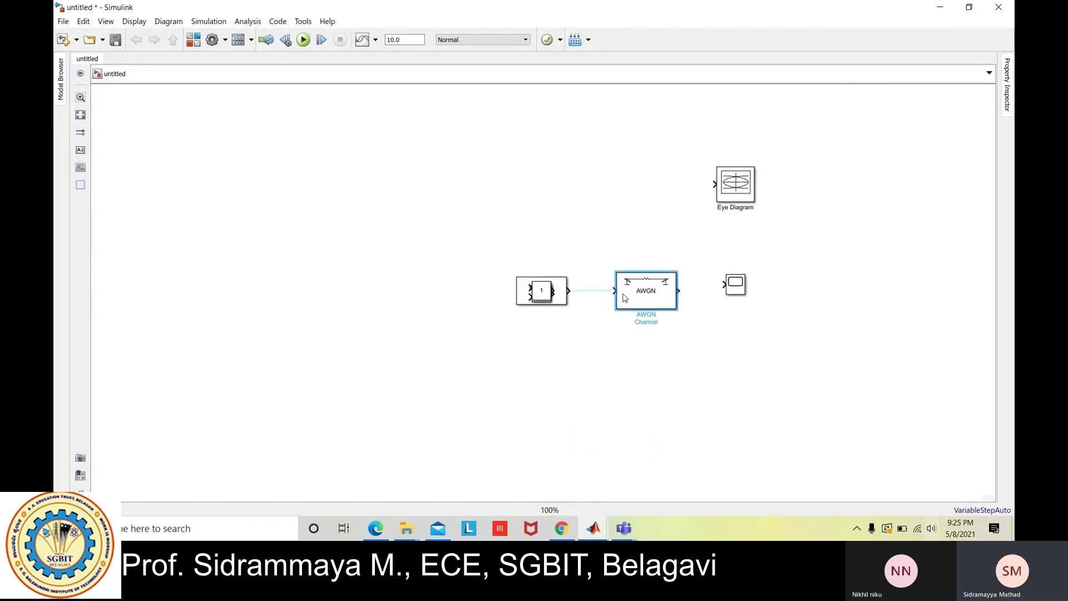
drag(539, 301, 469, 238)
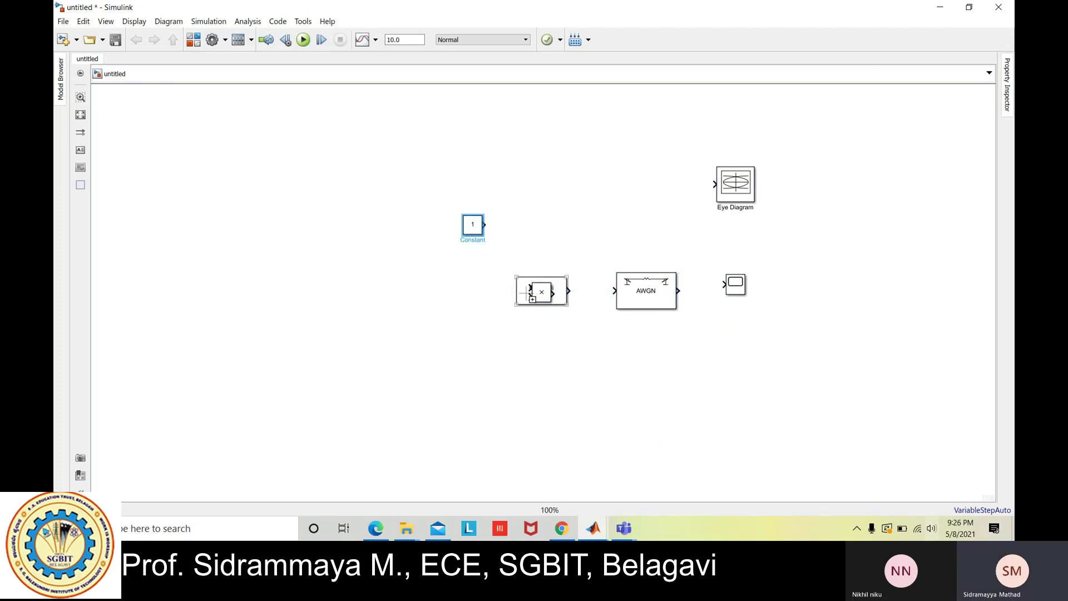
drag(524, 299, 415, 295)
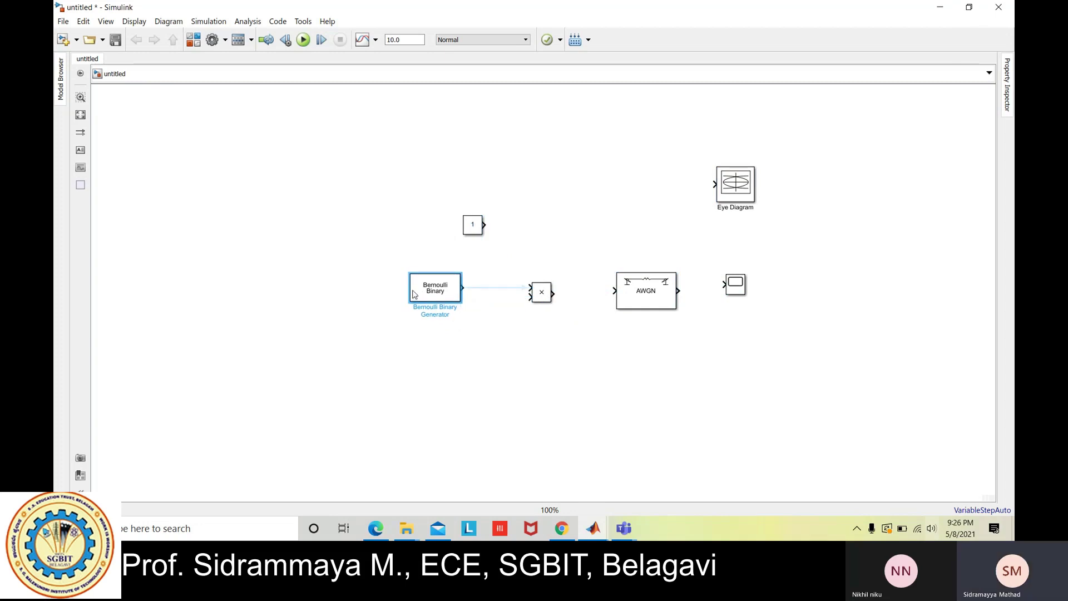
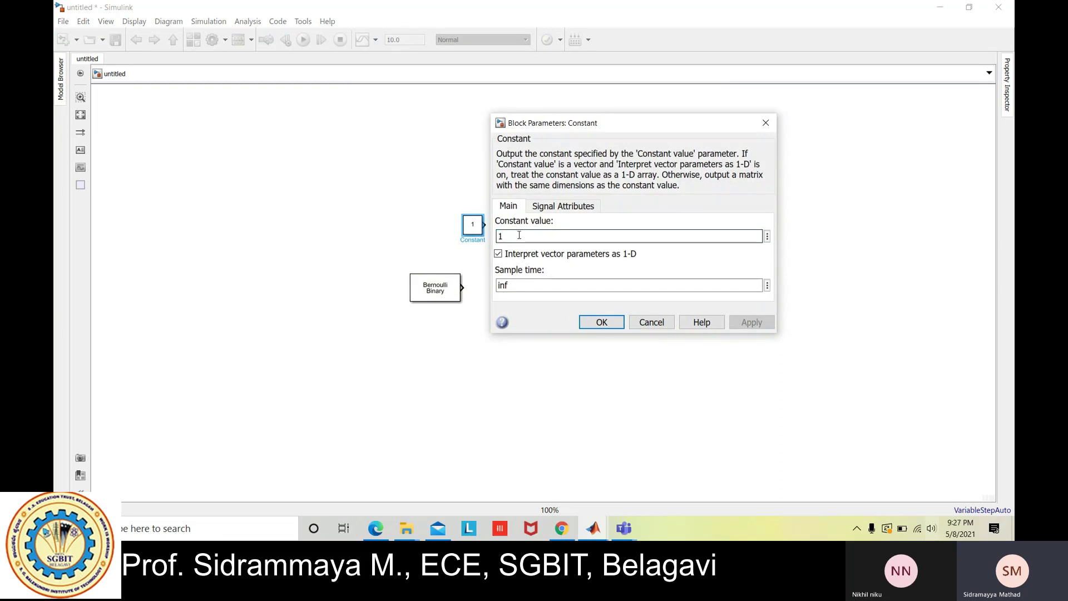
Step: Set the Constant block's constant value to 2 and apply it
click(520, 235)
key(BackSpace)
text(2)
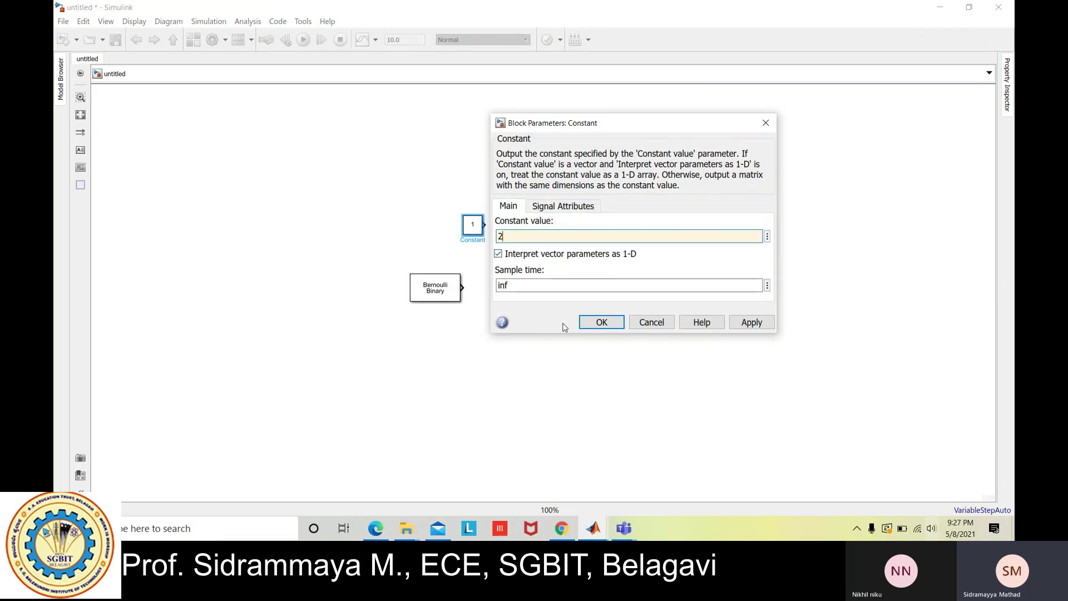
click(599, 323)
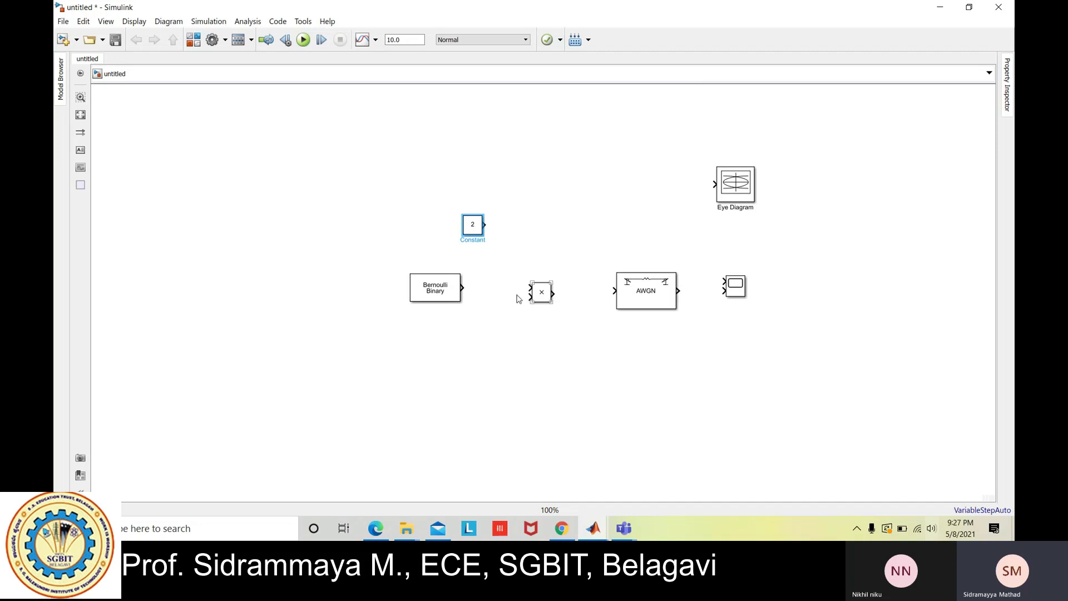
Step: Connect the Constant and Bernoulli Binary outputs to the Product block's first and second inputs, and the Product output to the AWGN Channel
mouse_move(462, 286)
mouse_down()
mouse_move(536, 312)
mouse_move(529, 297)
mouse_up()
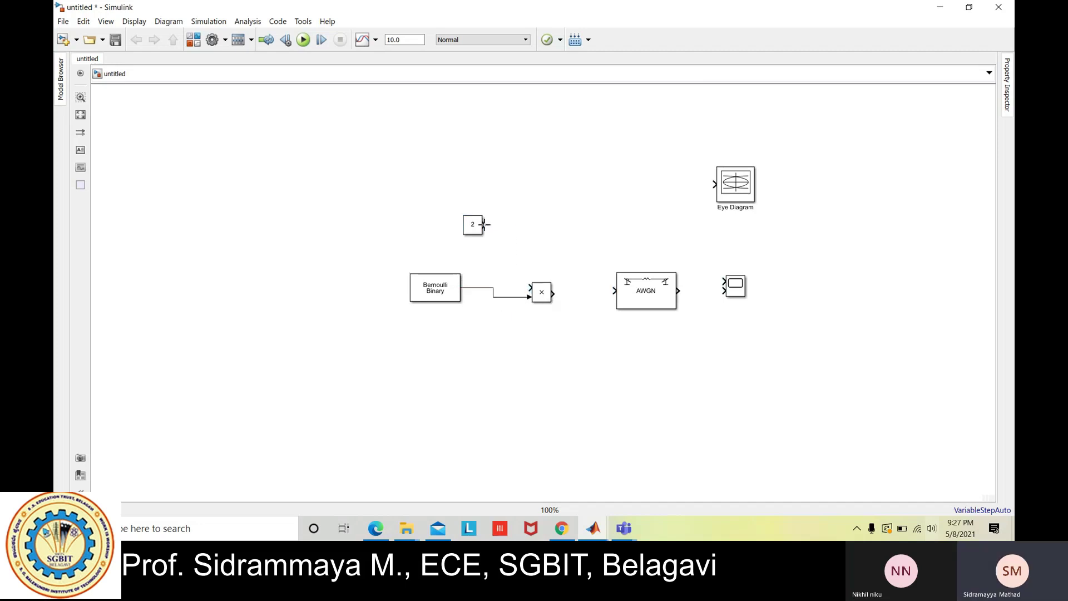
mouse_move(484, 223)
mouse_down()
mouse_move(527, 289)
mouse_move(616, 290)
mouse_up()
Step: Connect the AWGN output to the Scope's first input and the Eye Diagram, and branch the Bernoulli Binary signal to the Scope's second input
click(682, 288)
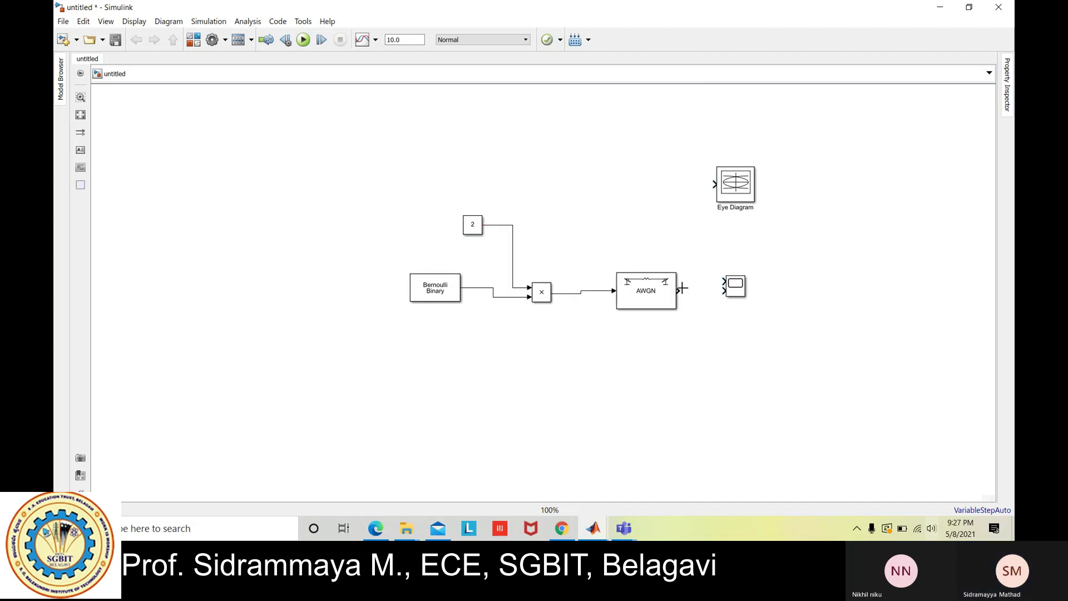
drag(682, 287, 723, 281)
drag(714, 184, 477, 288)
click(728, 296)
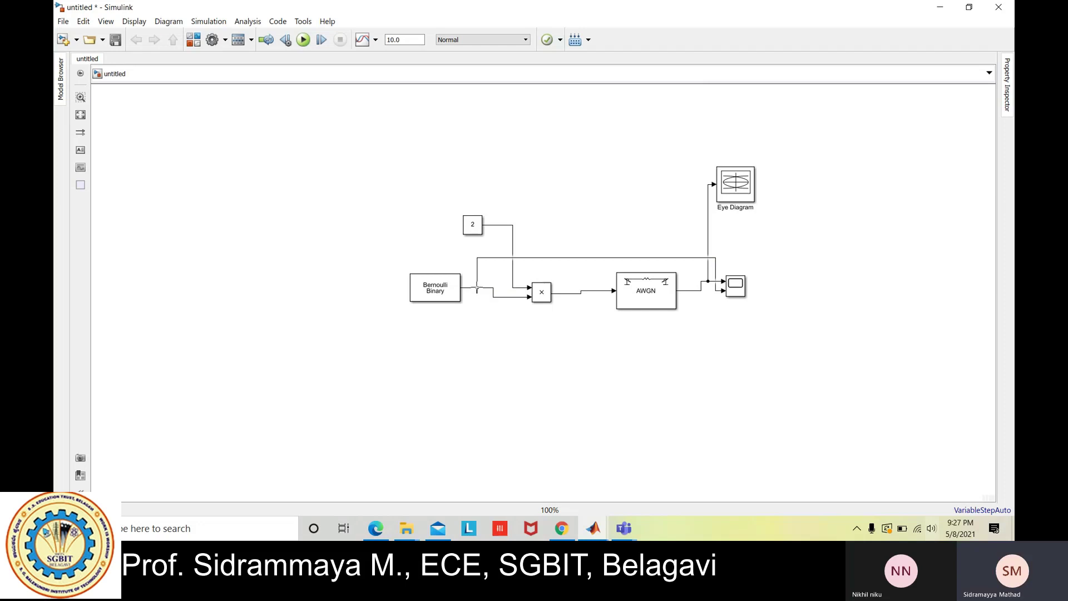
Step: Save the model as unipolar969 on the Desktop and run its simulation
click(63, 24)
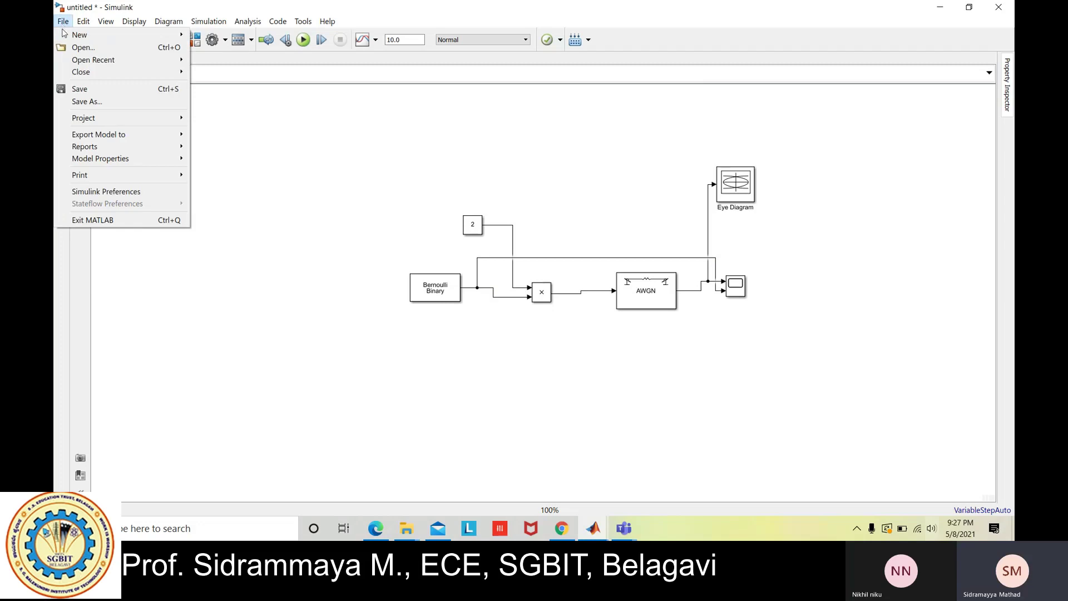
click(80, 90)
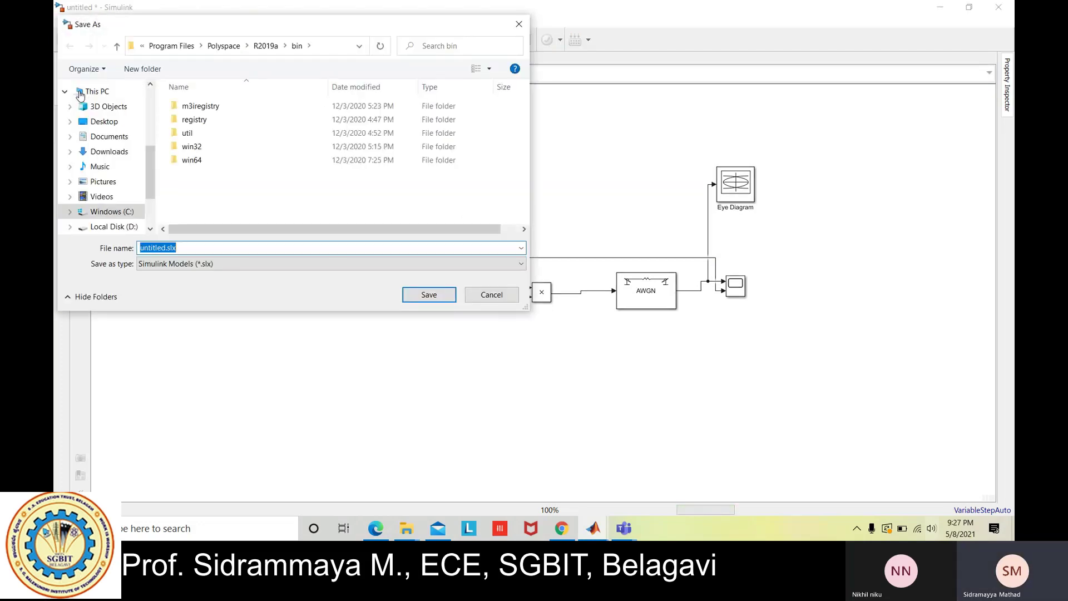
key(BackSpace)
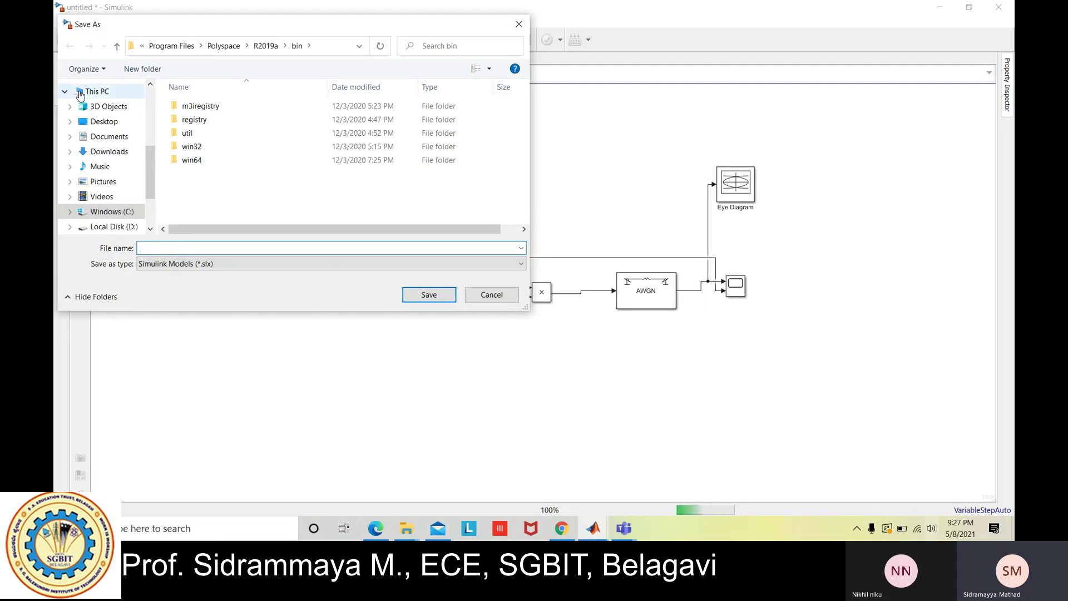
text(unipola)
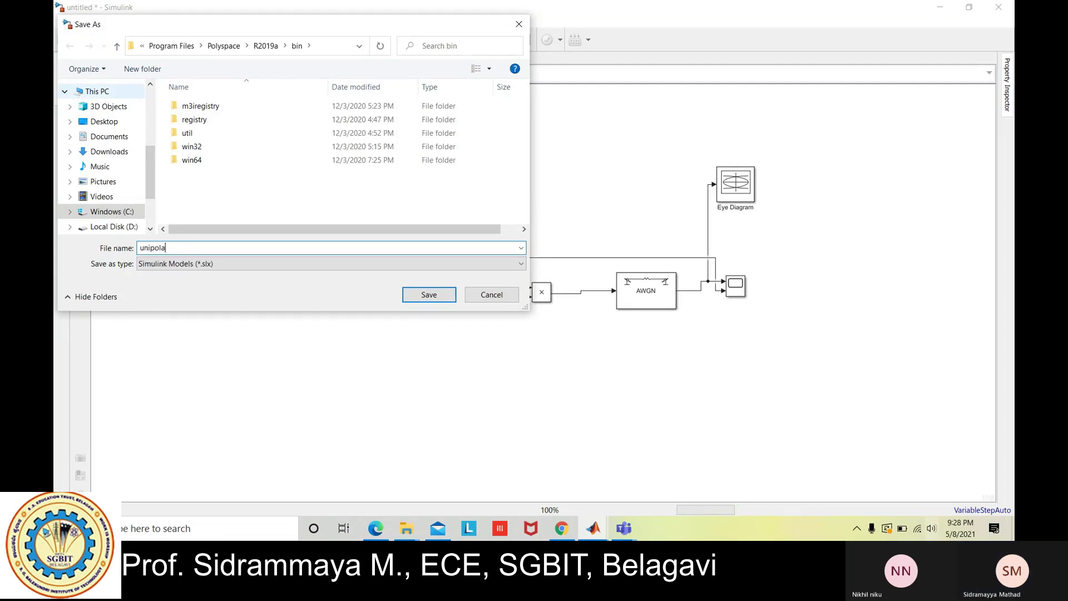
text(r969)
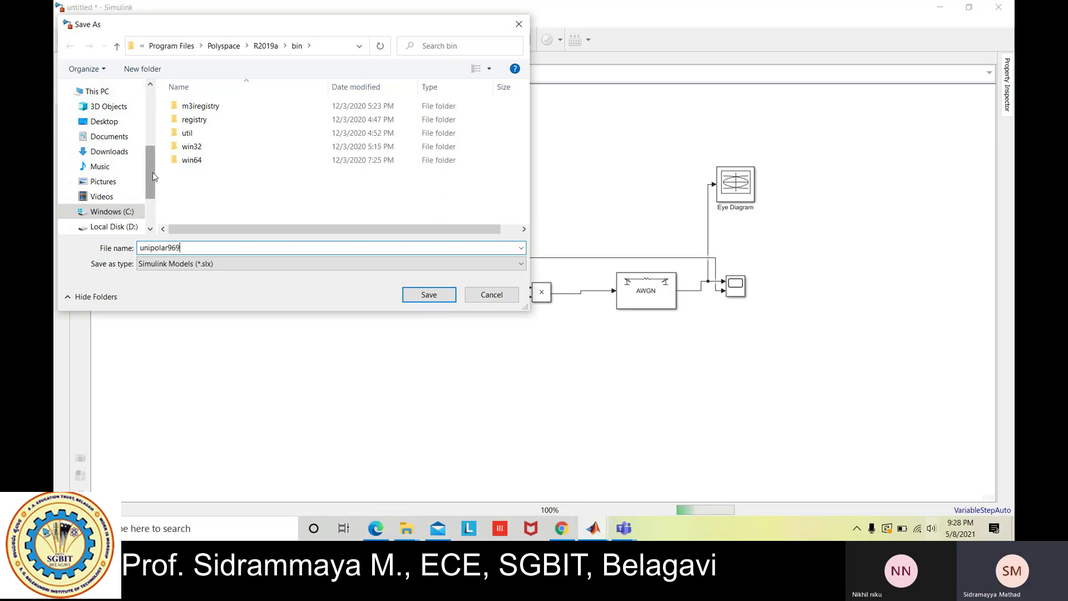
scroll(153, 174, up, 4)
click(104, 111)
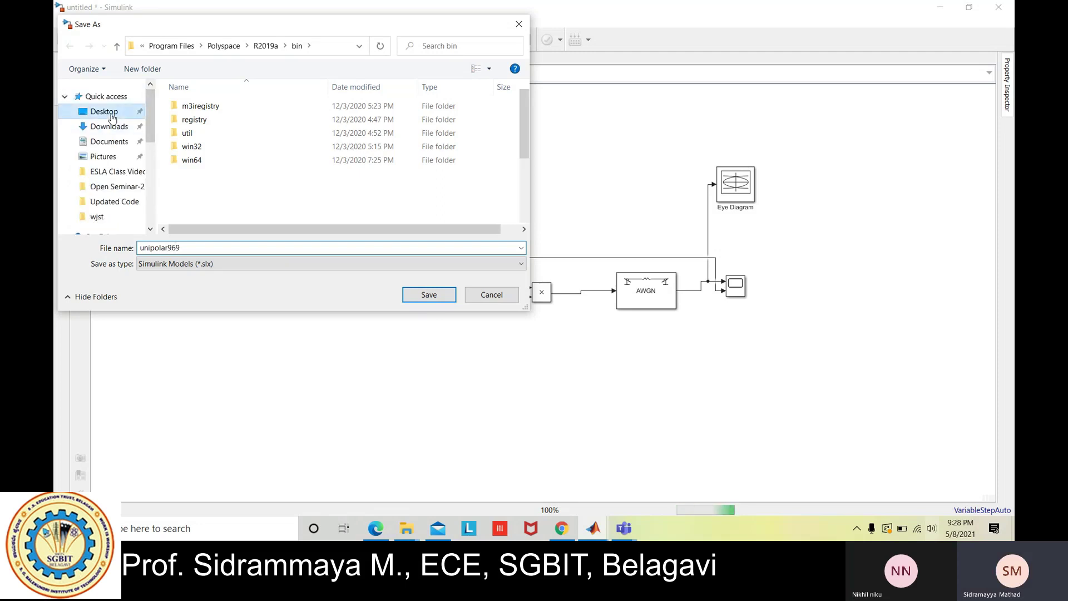
click(420, 294)
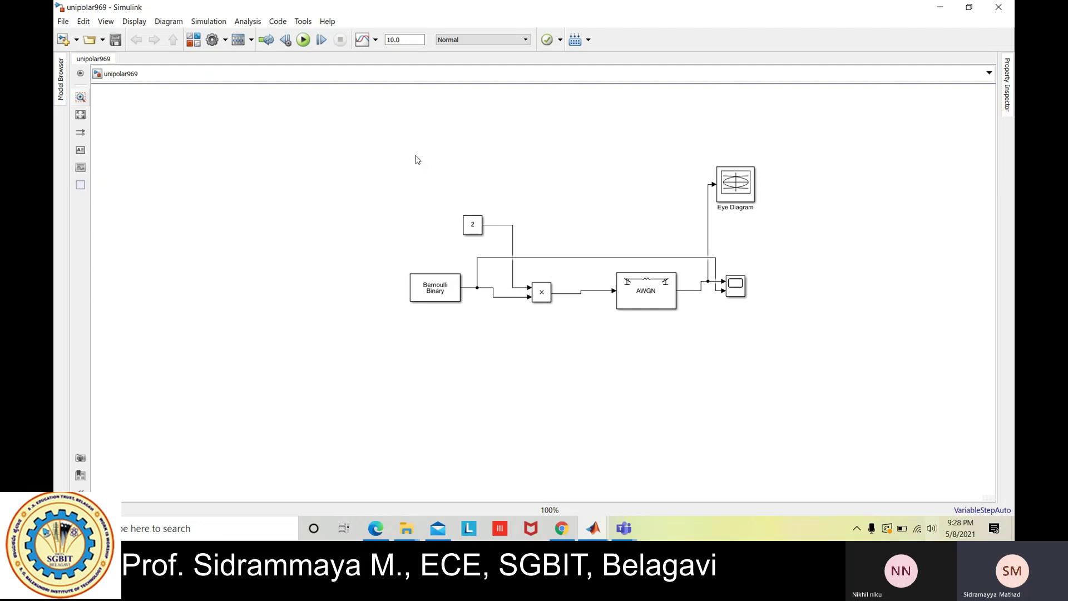
click(303, 41)
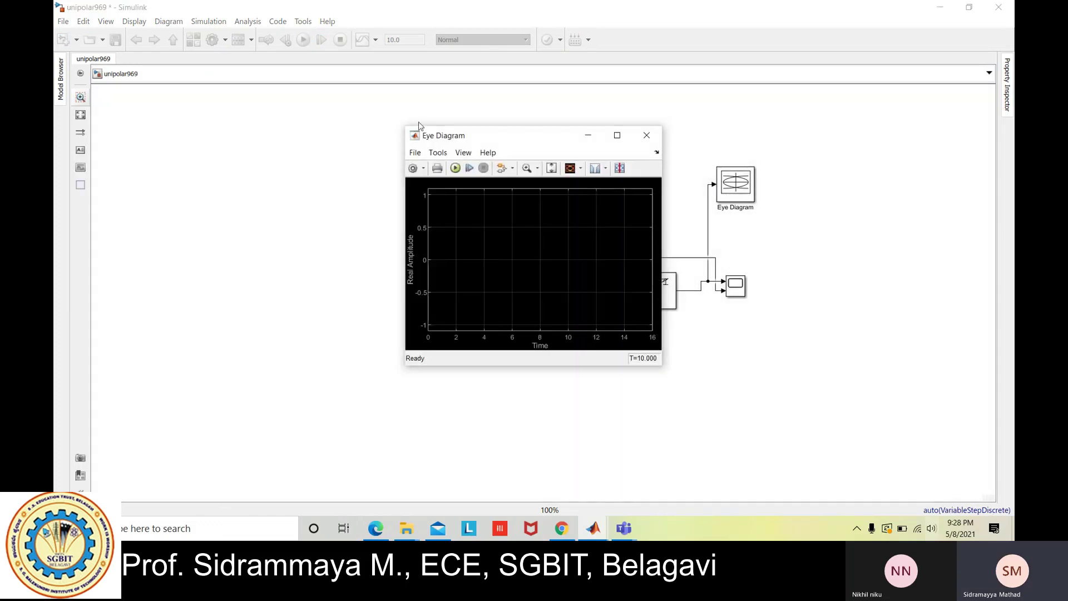
Step: Dismiss the Eye Diagram window and inspect the AWGN output and Bernoulli Binary waveforms on the Scope, closing it when done
click(648, 138)
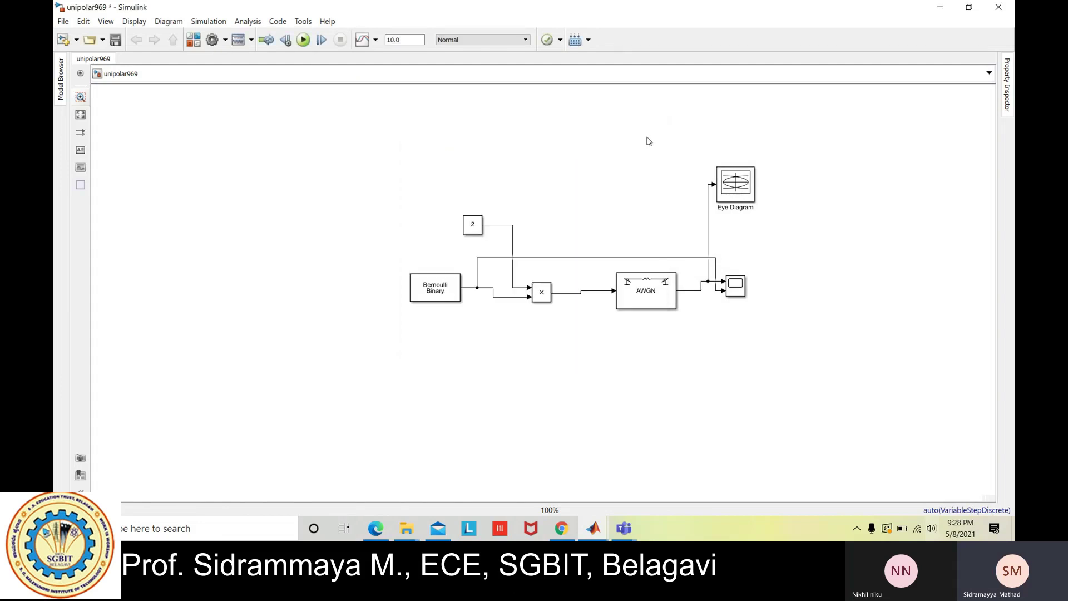
click(743, 297)
double_click(742, 296)
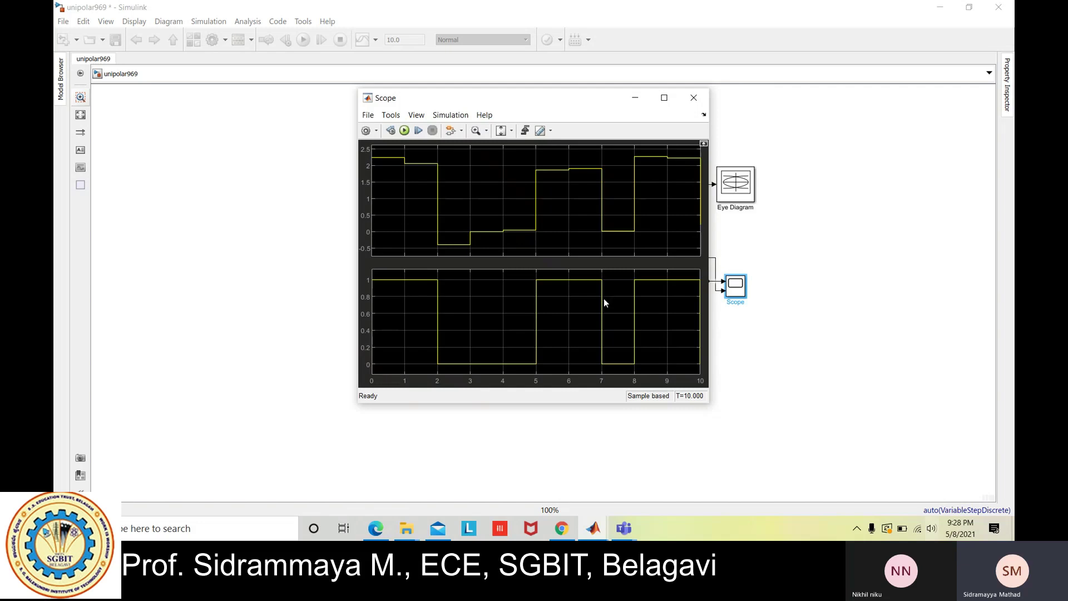
click(694, 97)
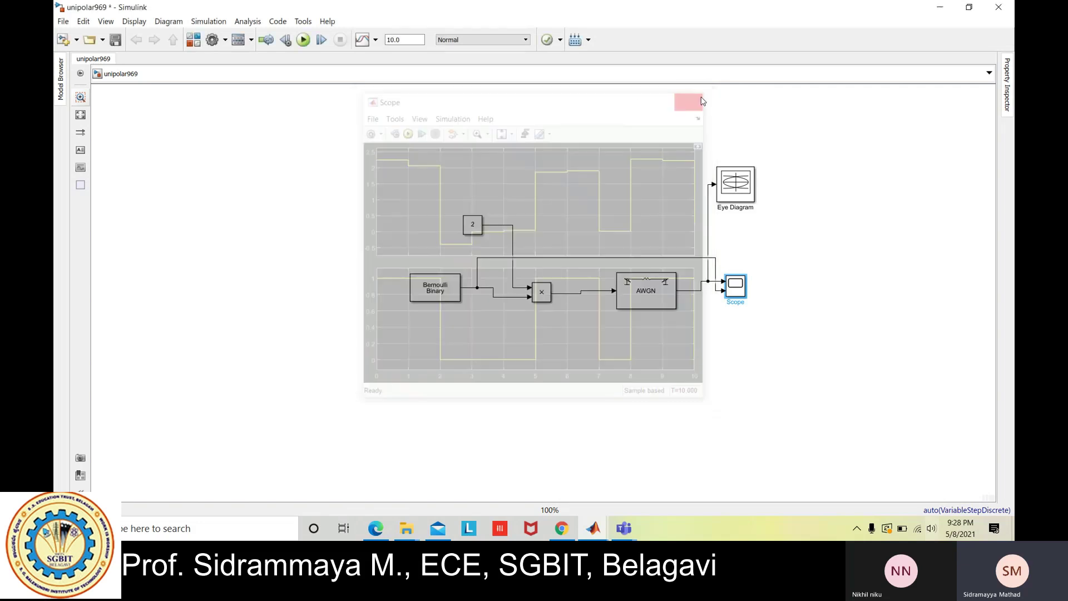
Step: Set the AWGN Channel block's Eb/No to 100 dB and accept the parameters
double_click(654, 298)
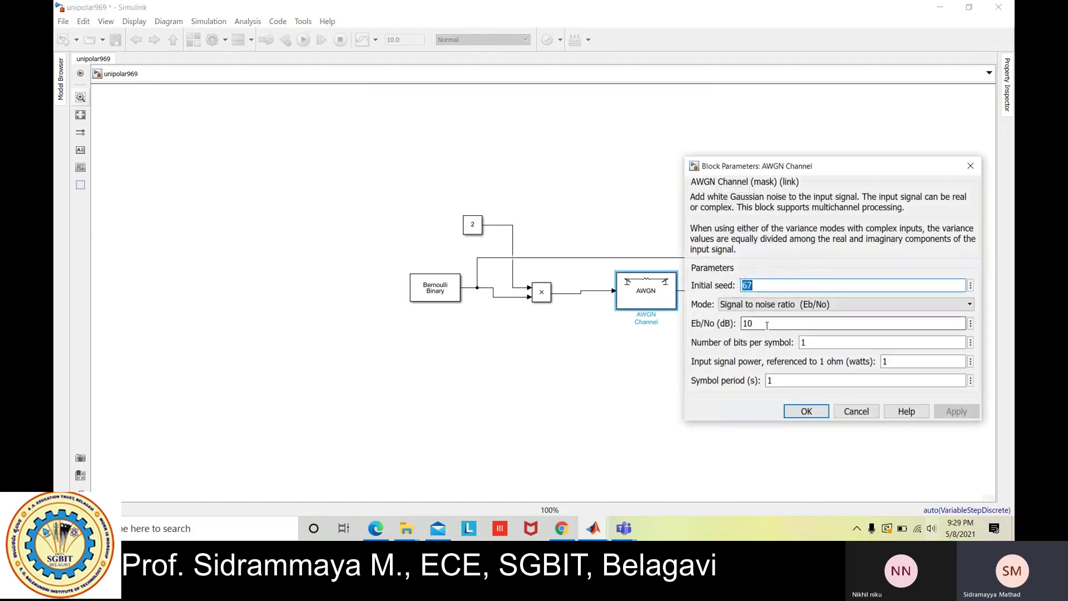
double_click(767, 325)
key(BackSpace)
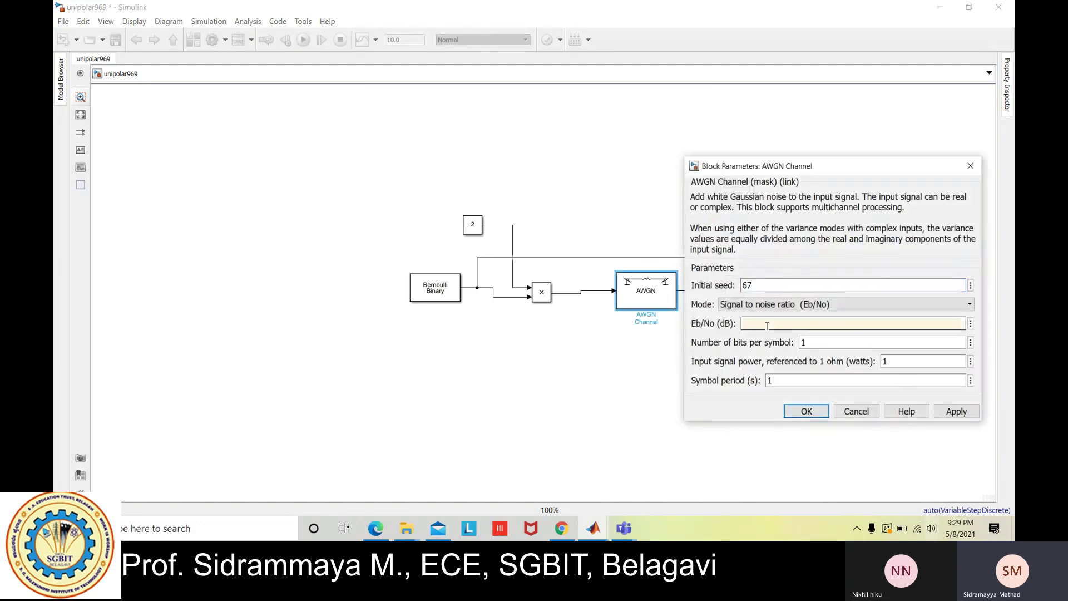
text(100)
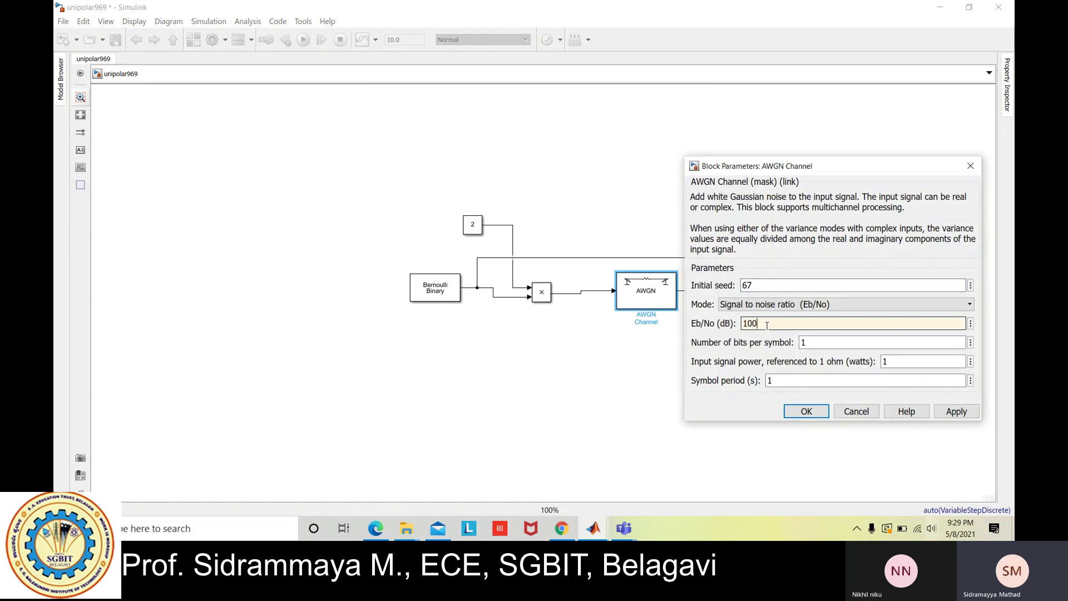
click(802, 417)
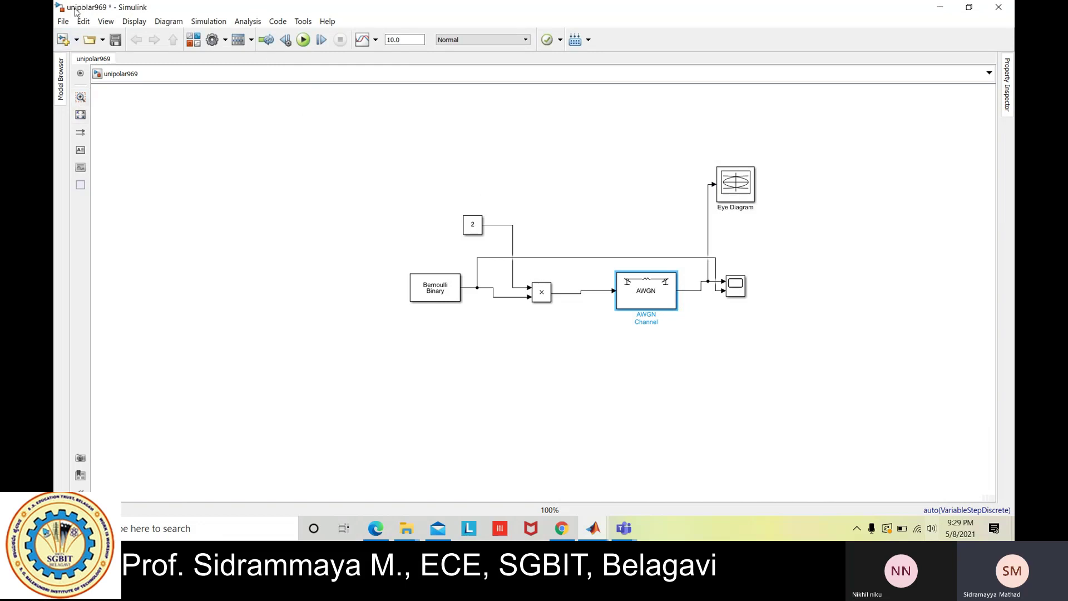
Step: Save the modified model and rerun its simulation, closing the resulting Eye Diagram window
click(64, 24)
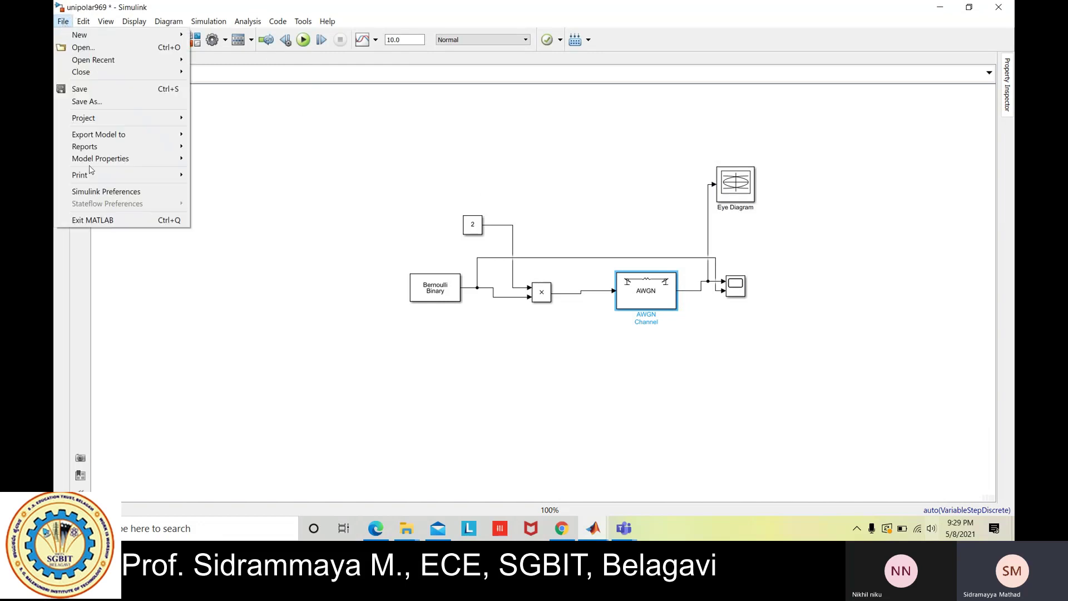
click(102, 88)
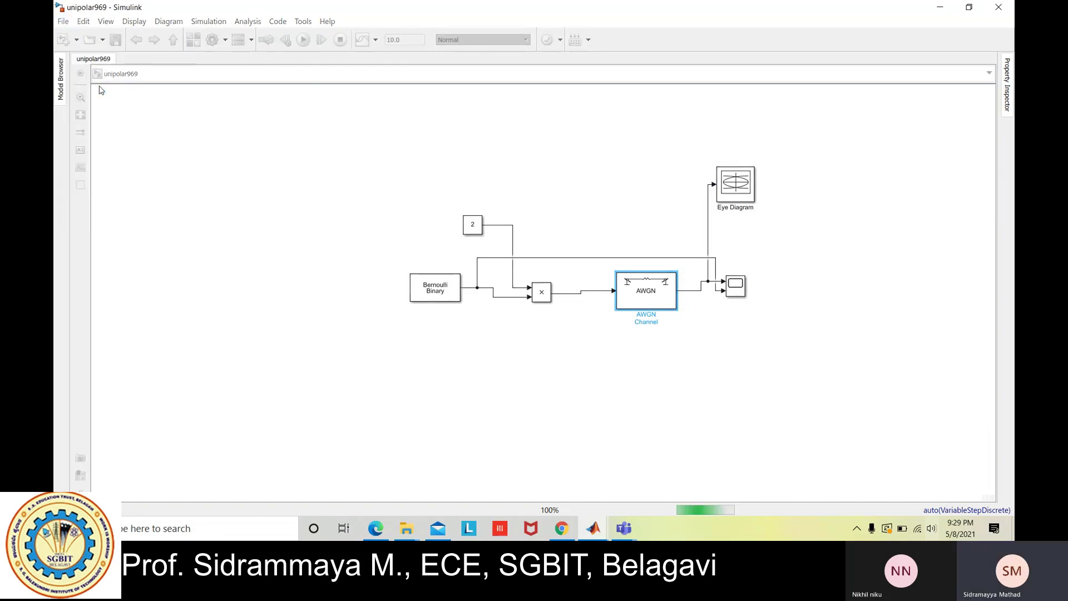
click(303, 41)
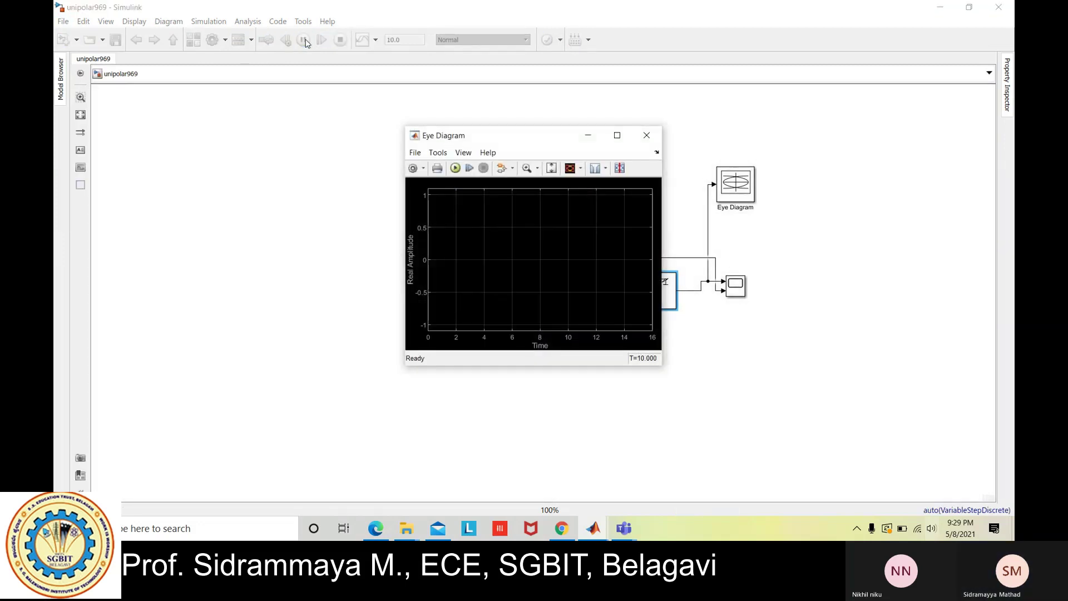
click(646, 140)
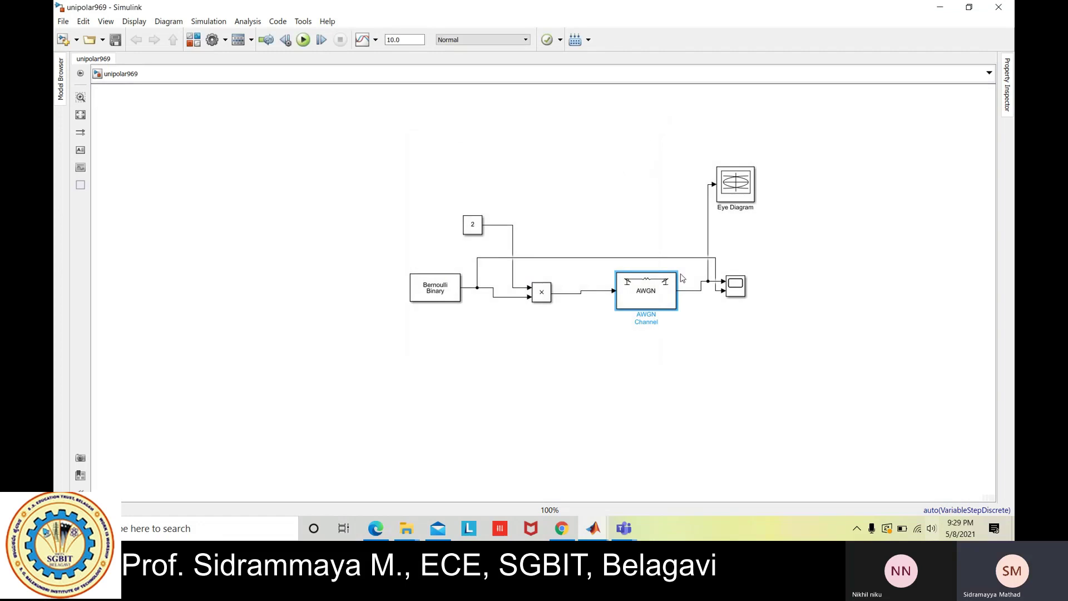
Step: Compare the channel output with the binary source signal on the Scope for the 100 dB Eb/No run, and close it
click(732, 291)
double_click(734, 286)
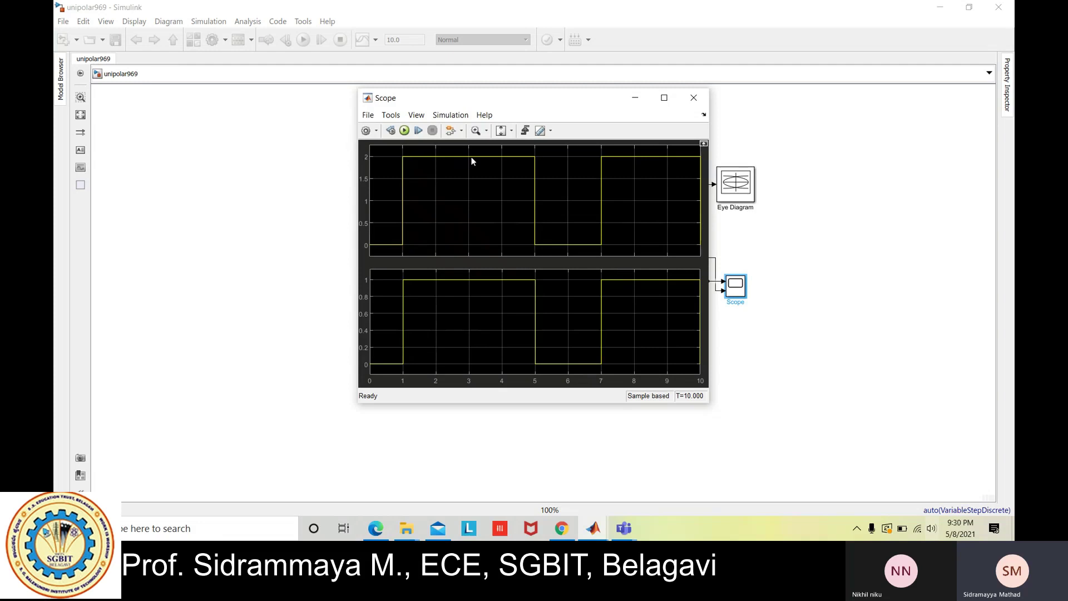
click(694, 98)
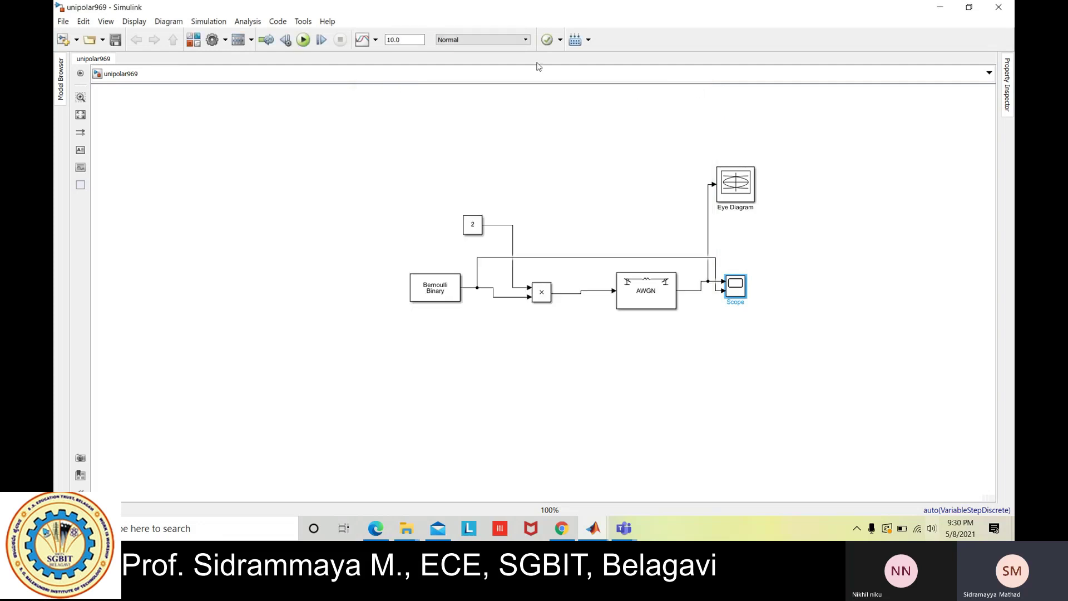
Step: Set the simulation stop time to 1000 and run the model to view its Eye Diagram, closing the plot when done
double_click(417, 39)
key(BackSpace)
text(1000)
click(303, 40)
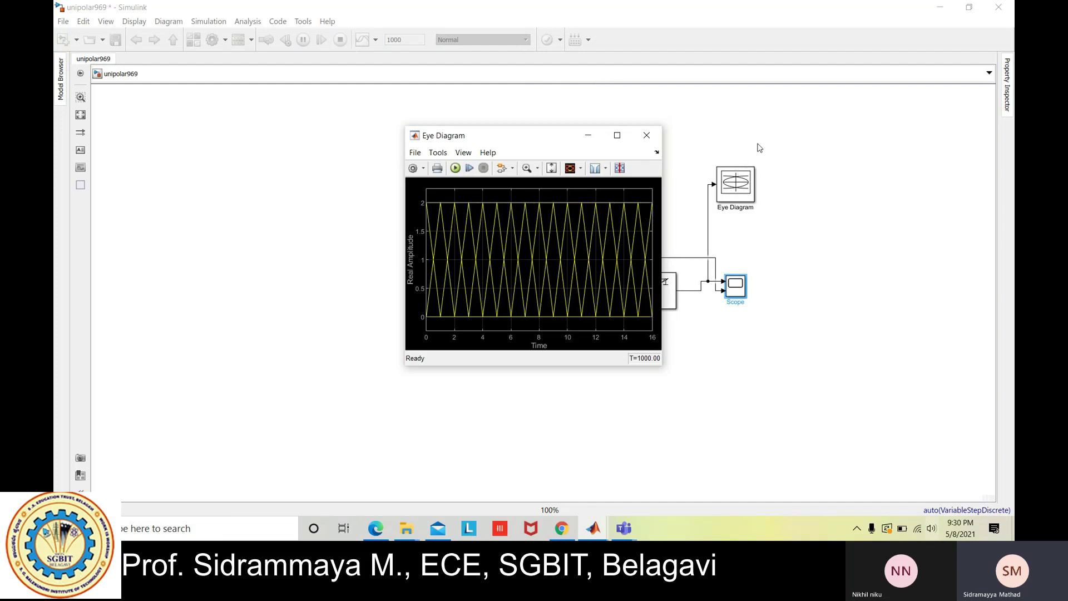
click(649, 138)
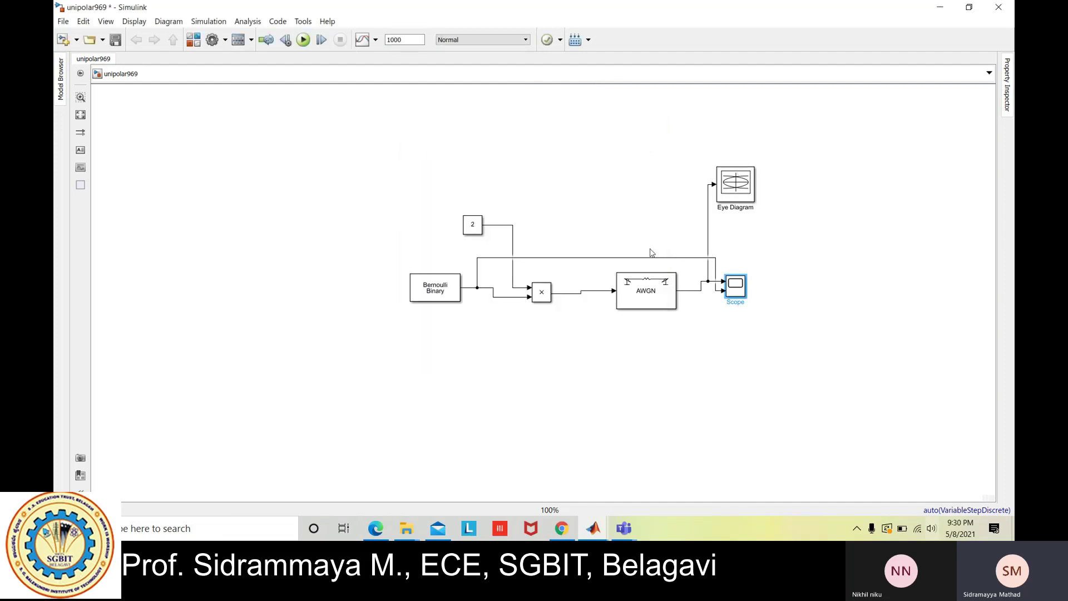
Step: Switch to the DC Class (VI-B) meeting in Microsoft Teams and request to stop its recording
click(624, 528)
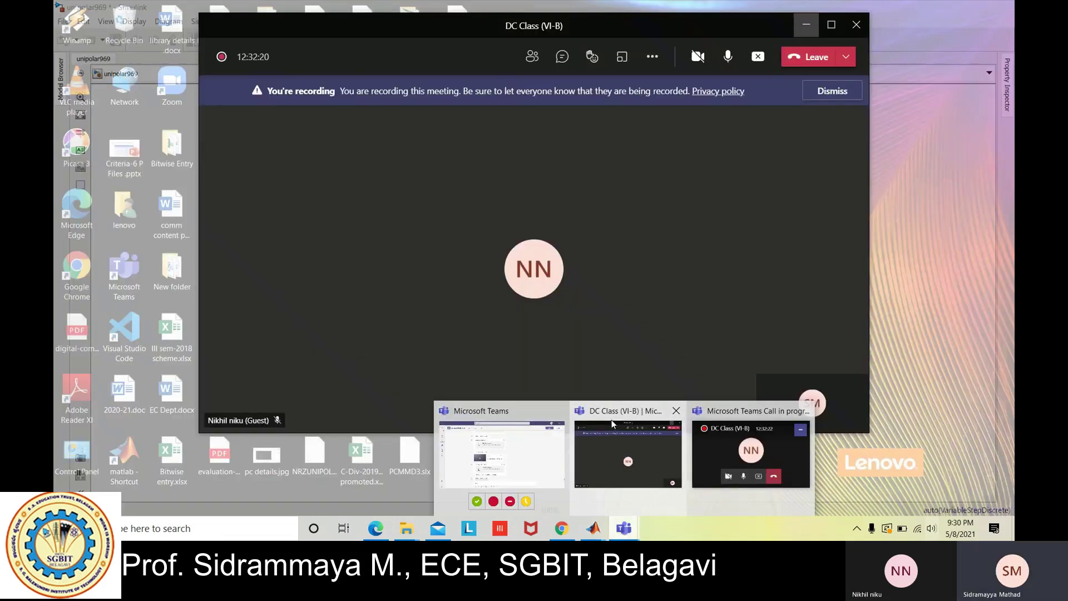
click(612, 424)
click(652, 56)
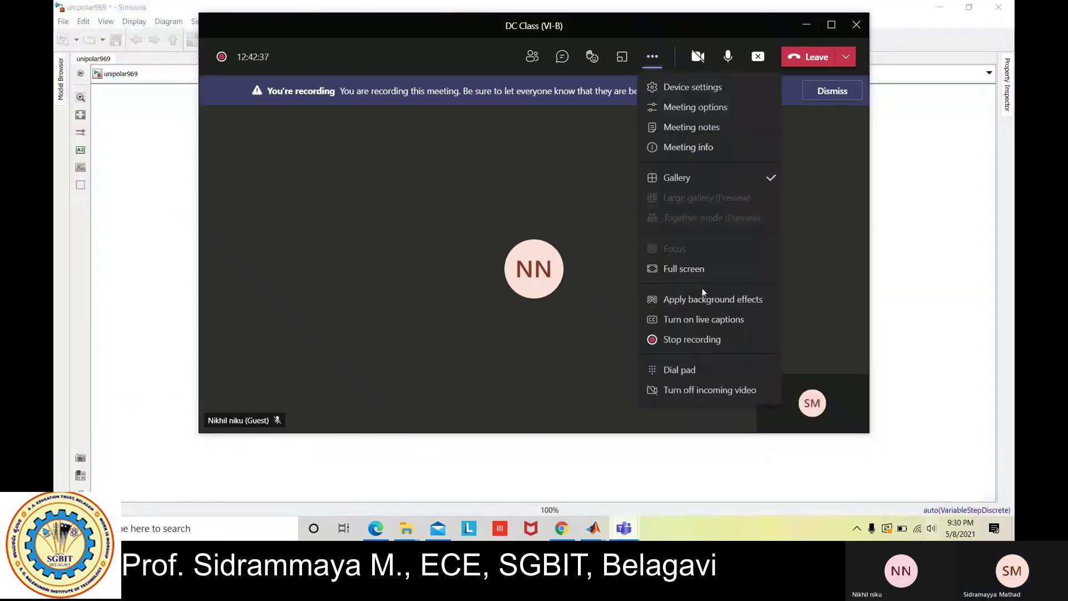
click(693, 344)
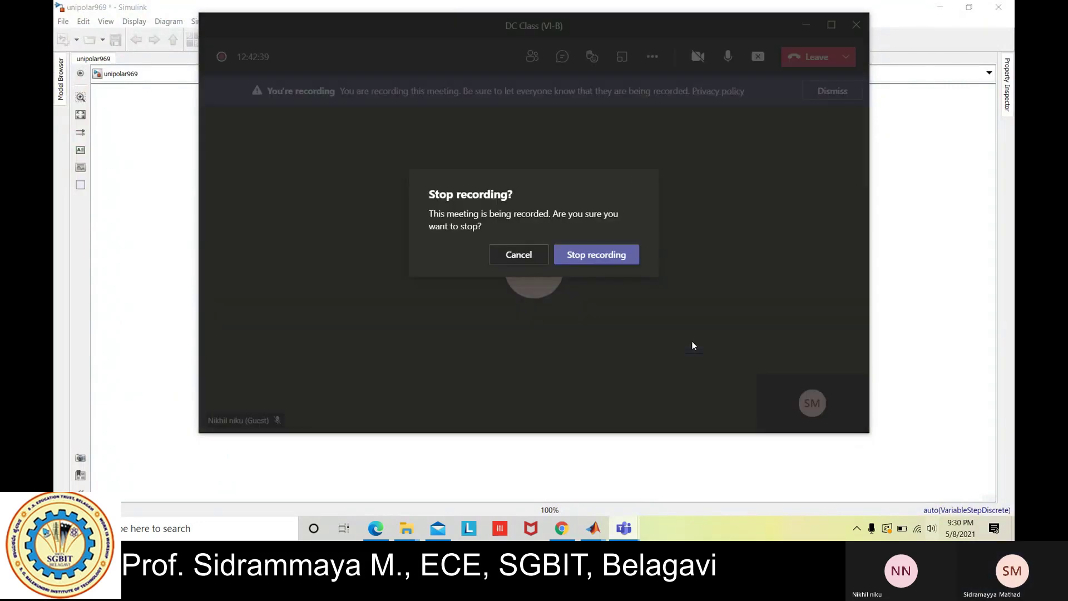